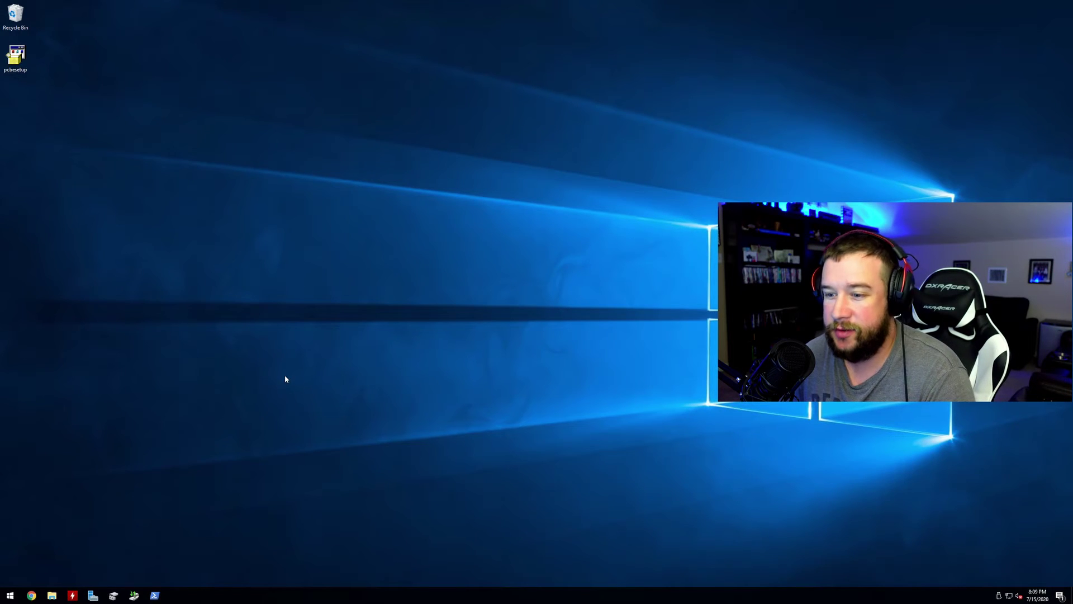
- Launch the pcbesetup installer from the desktop and allow it to run
{"action": "left_click_drag", "start_coordinate": [15, 58], "coordinate": [524, 203]}
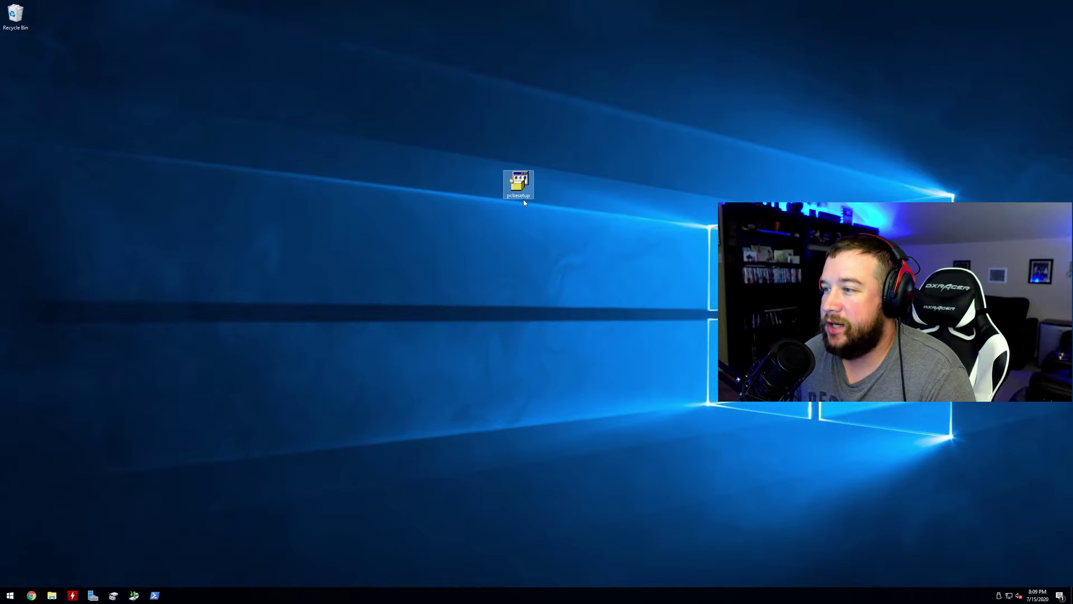
{"action": "double_click", "coordinate": [523, 190]}
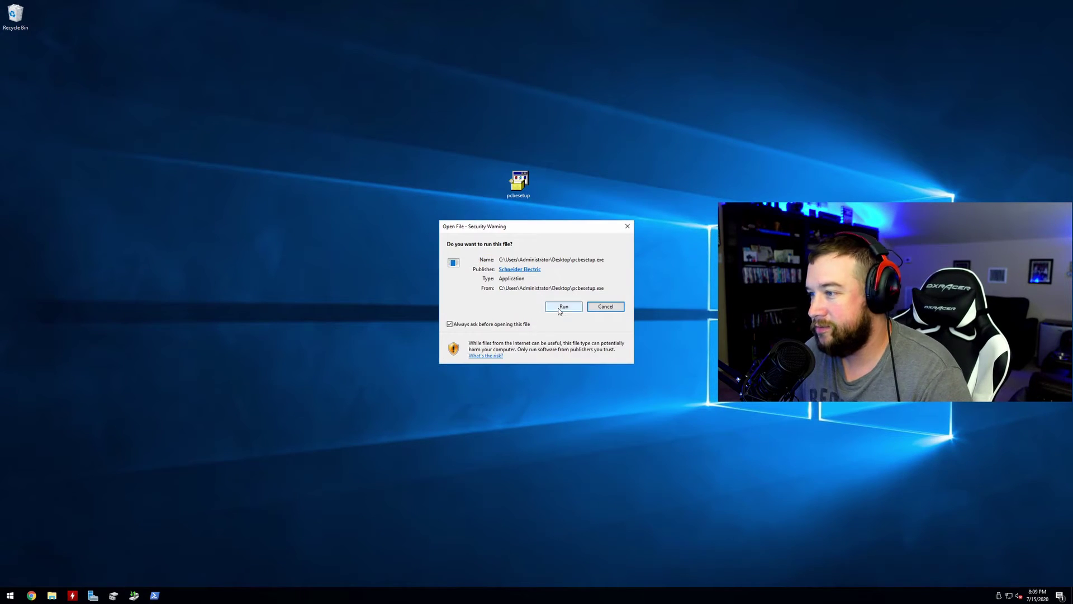
{"action": "left_click", "coordinate": [563, 306]}
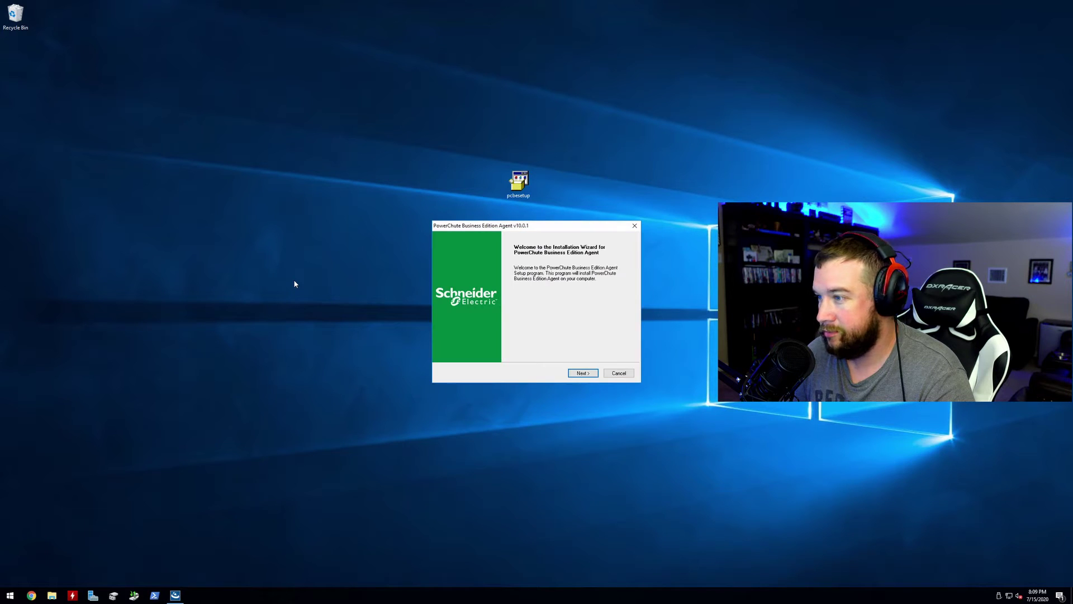
- Accept the licence and default destination folder, and let setup search COM ports for the UPS
{"action": "left_click", "coordinate": [582, 372]}
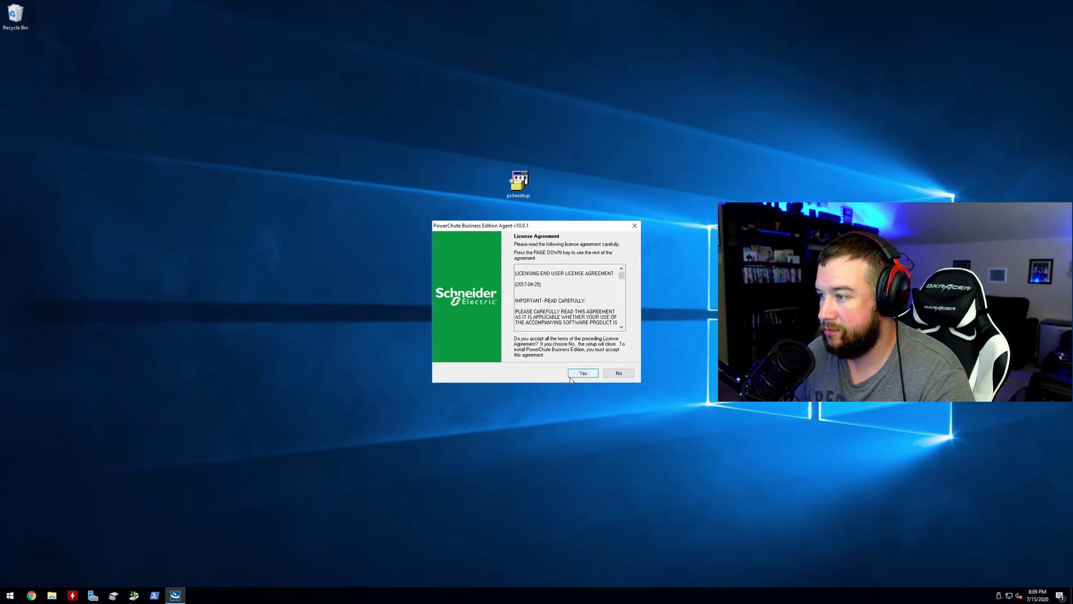
{"action": "left_click", "coordinate": [583, 372]}
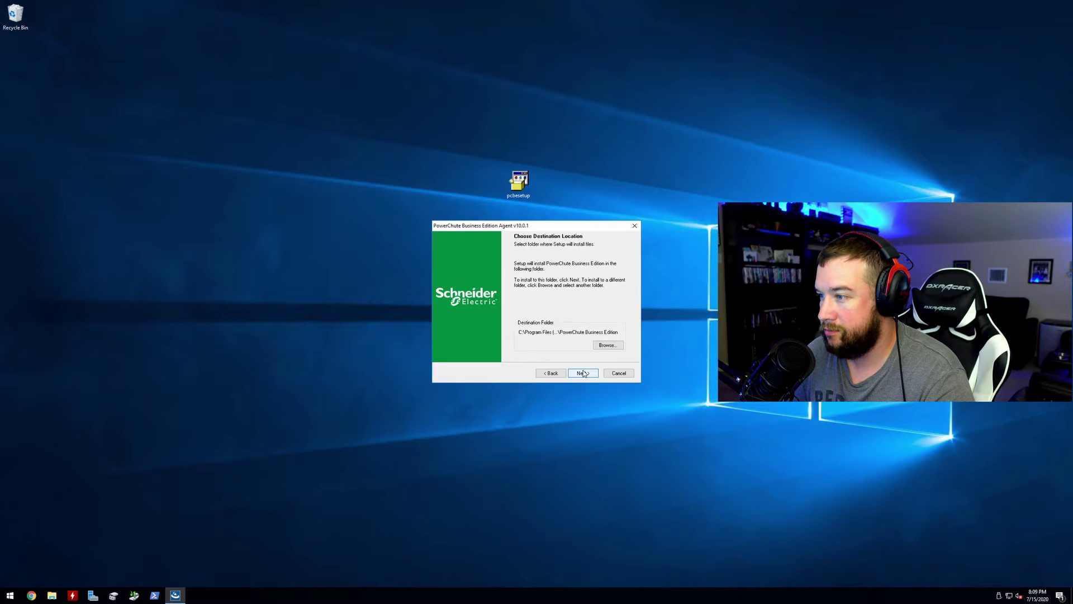
{"action": "left_click", "coordinate": [583, 371]}
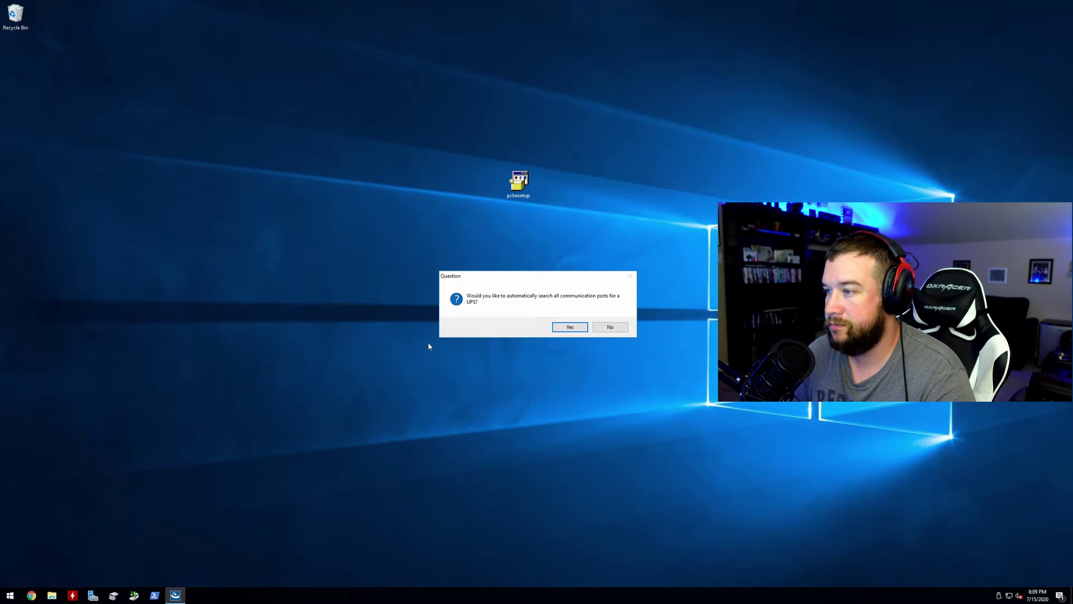
{"action": "left_click", "coordinate": [573, 330]}
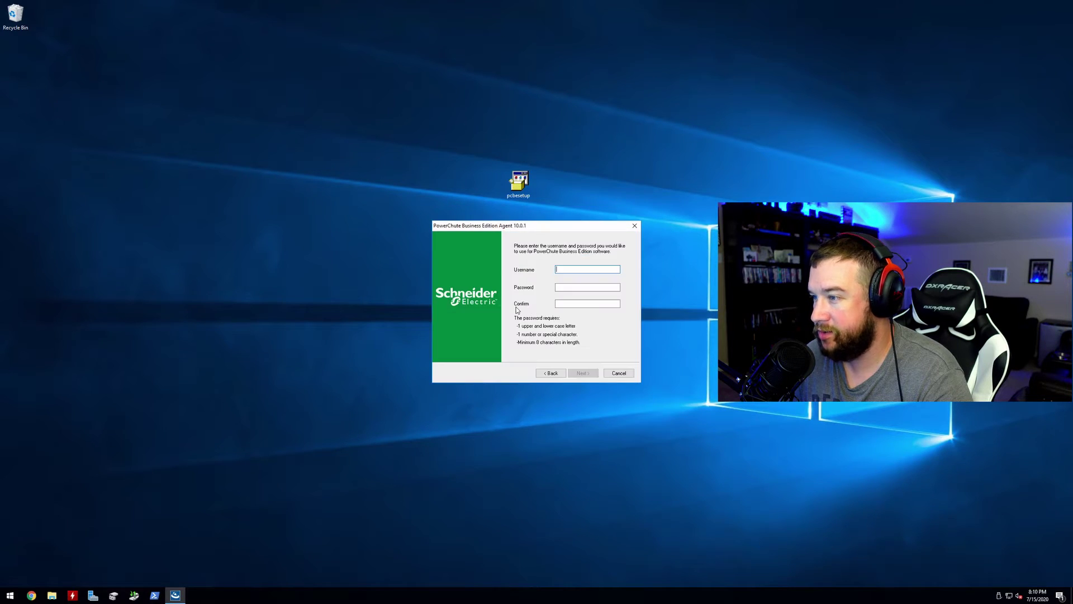
- Enter a console username and matching password, then resubmit a username of at least six characters
{"action": "type", "text": "jt"}
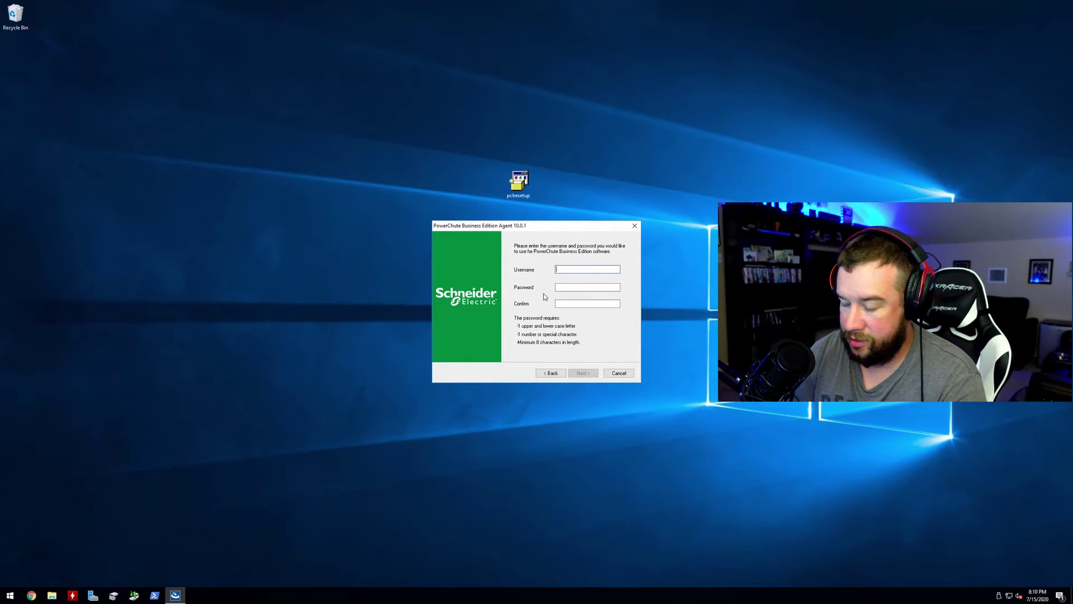
{"action": "key", "text": "Tab"}
{"action": "type", "text": "******"}
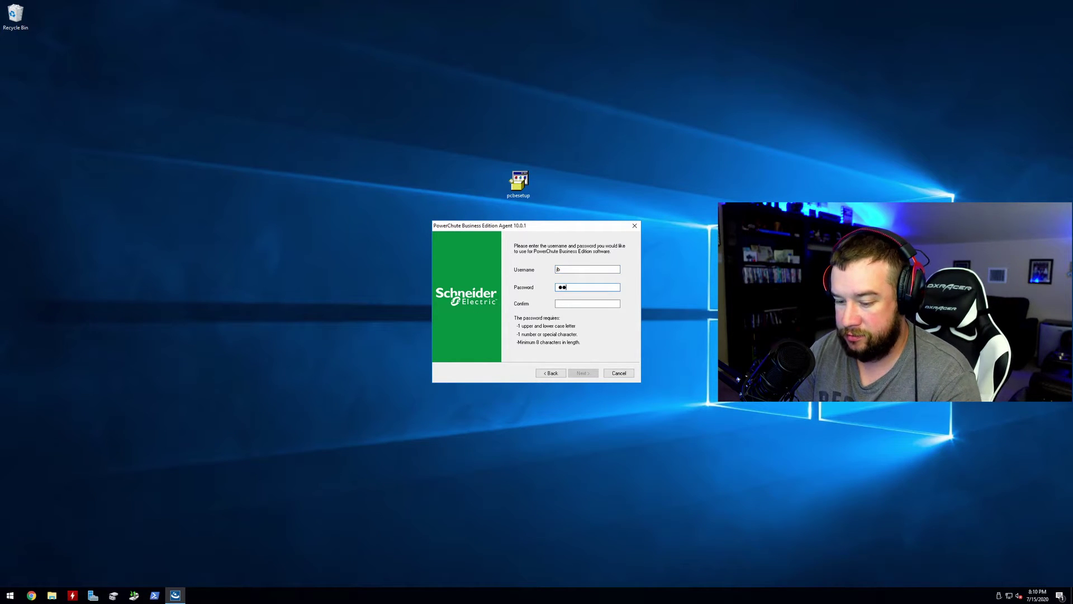
{"action": "type", "text": "**"}
{"action": "key", "text": "Tab"}
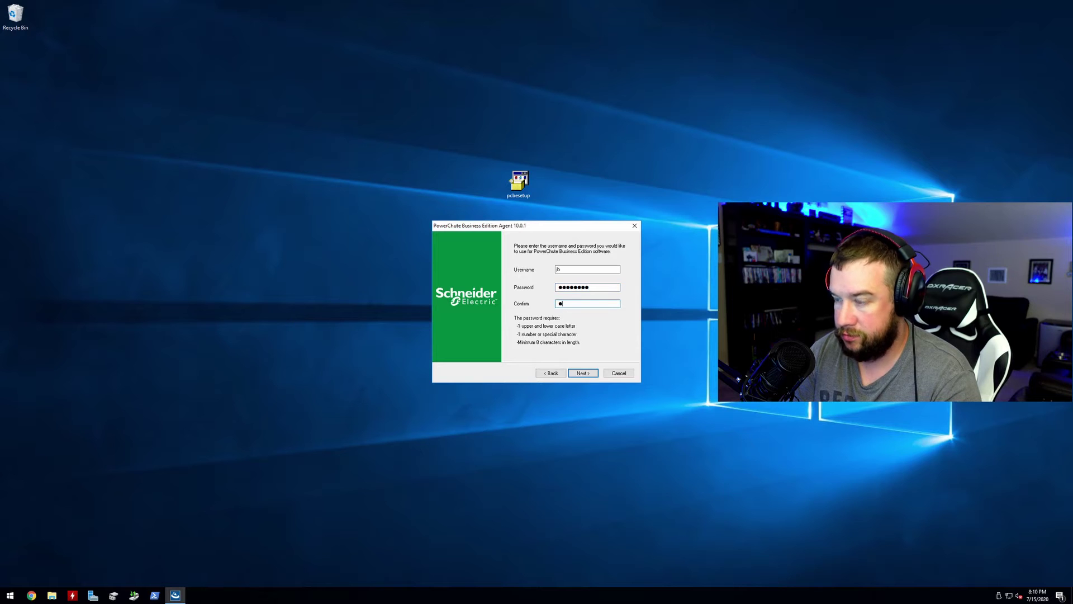
{"action": "type", "text": "********"}
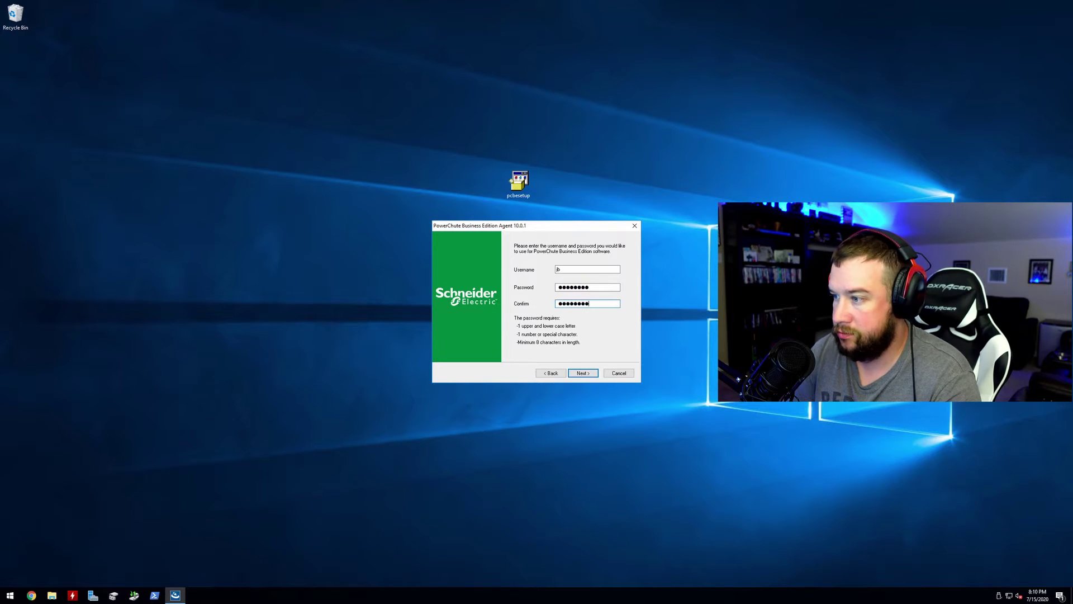
{"action": "left_click", "coordinate": [583, 374]}
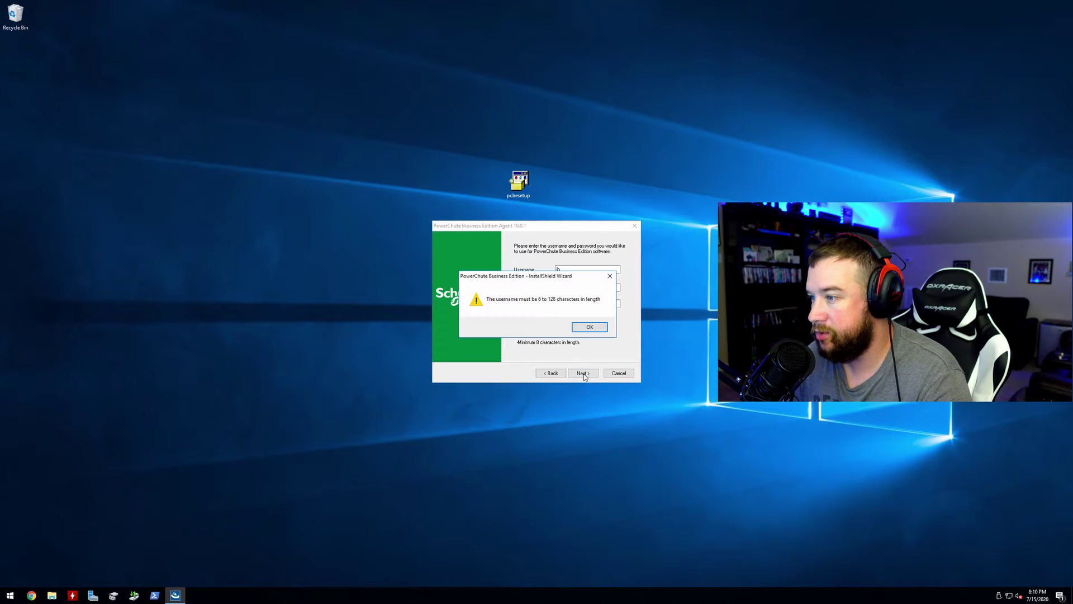
{"action": "left_click", "coordinate": [588, 327]}
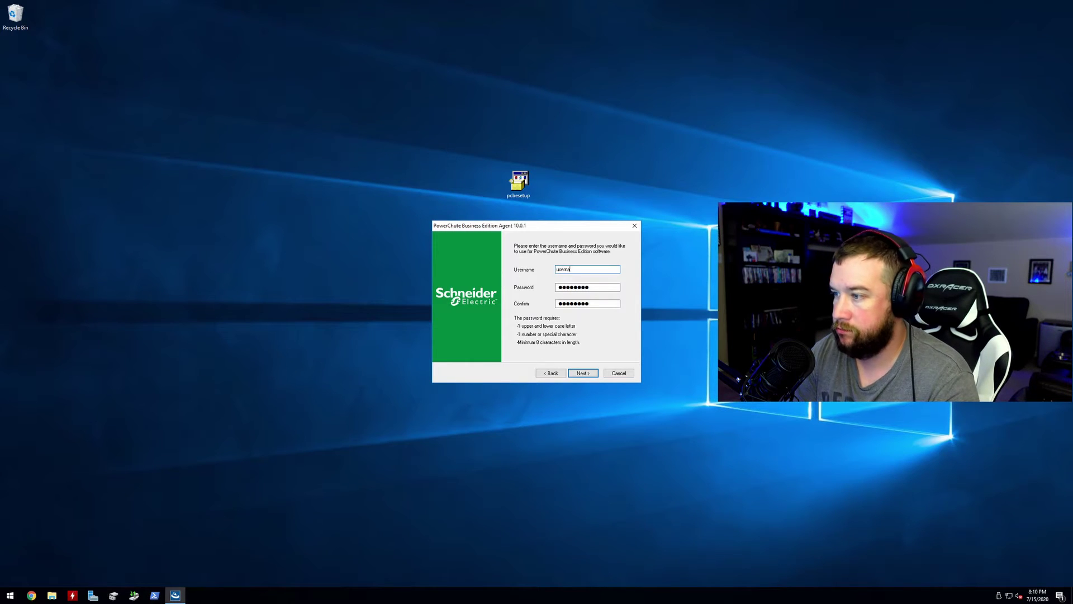
{"action": "left_click", "coordinate": [583, 373]}
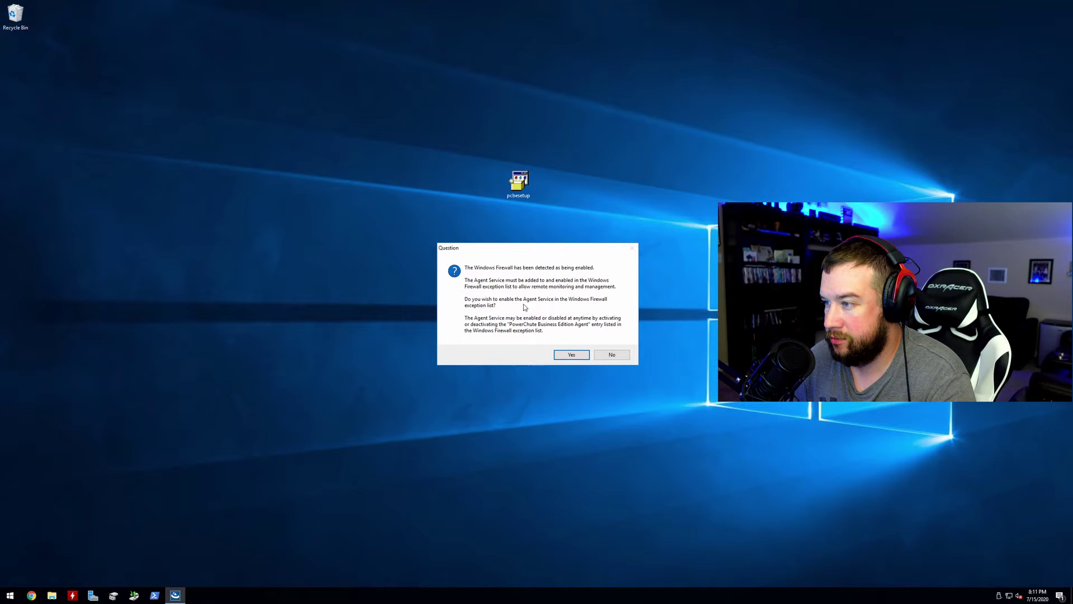
- Add the agent service to the Windows Firewall exceptions and close the finished wizard
{"action": "left_click", "coordinate": [559, 357]}
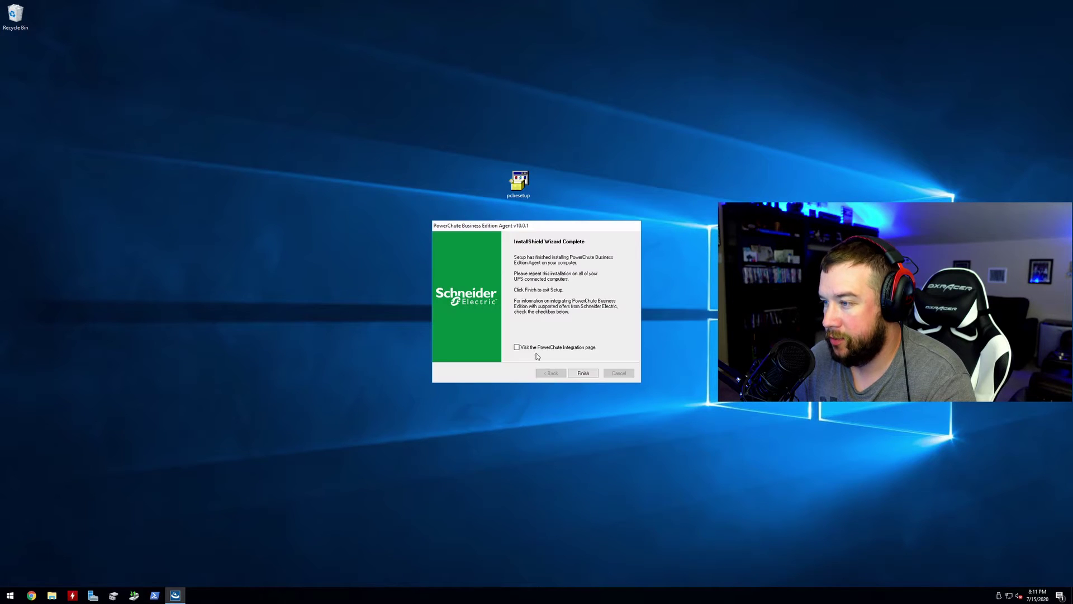
{"action": "left_click", "coordinate": [583, 373]}
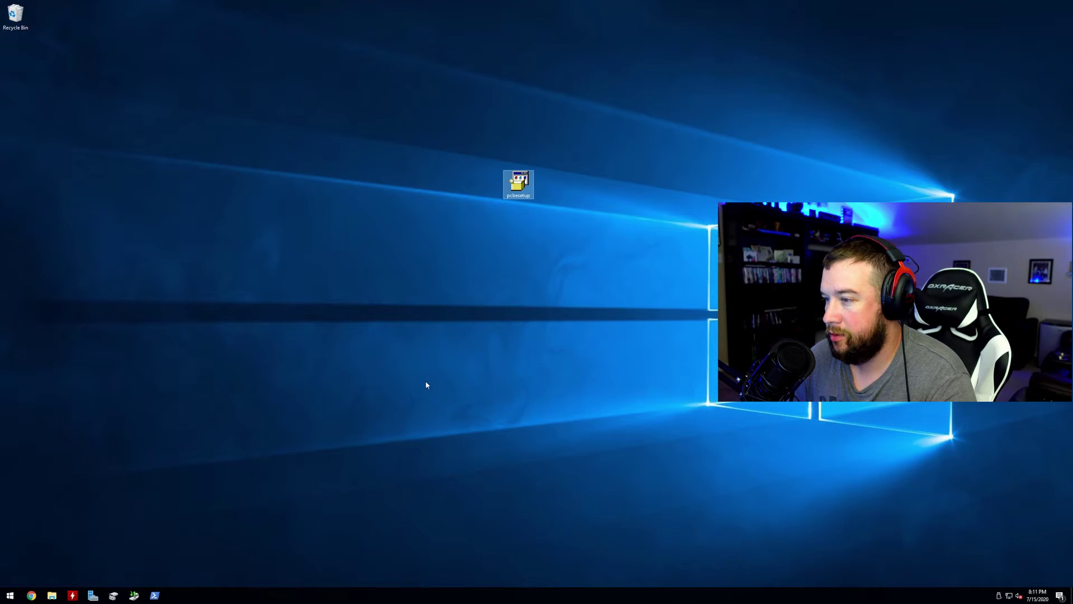
- Start HWMonitor, dismiss the update notice, and reposition and enlarge its window
{"action": "left_click", "coordinate": [71, 596]}
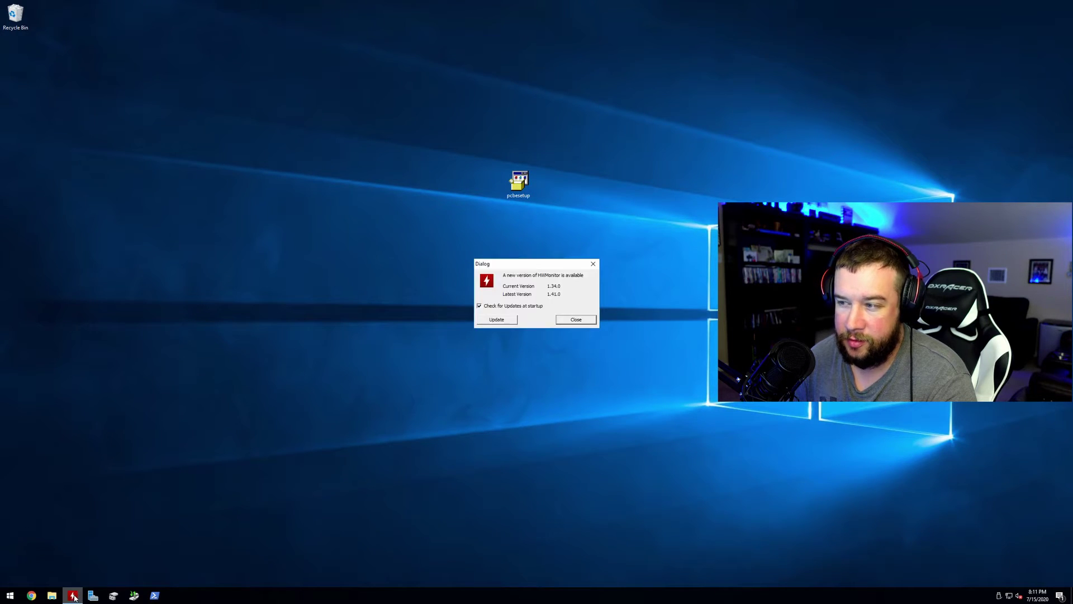
{"action": "left_click", "coordinate": [581, 323]}
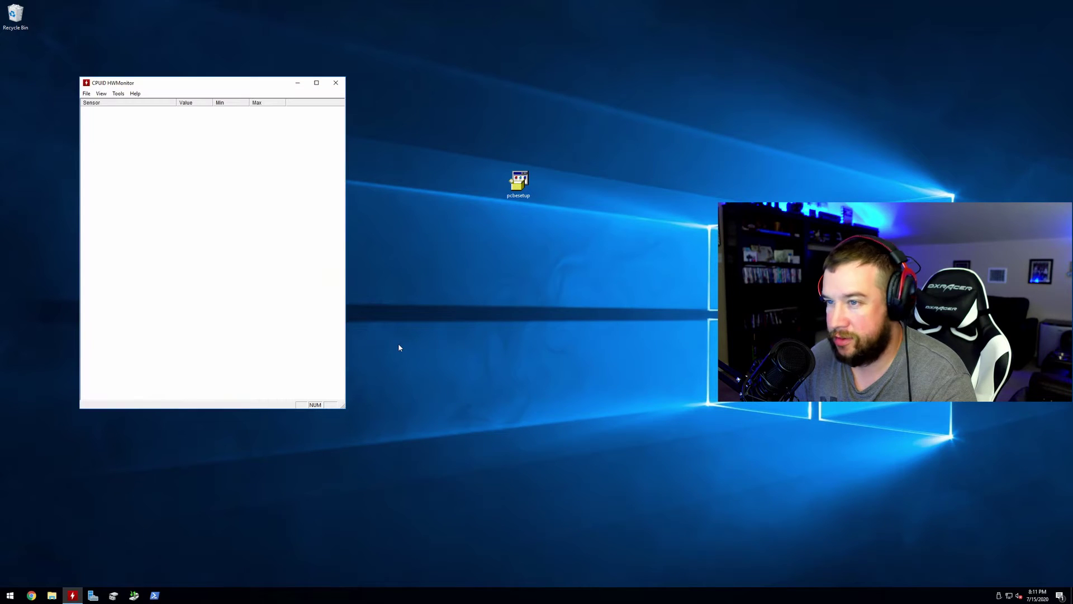
{"action": "left_click_drag", "start_coordinate": [192, 90], "coordinate": [237, 48]}
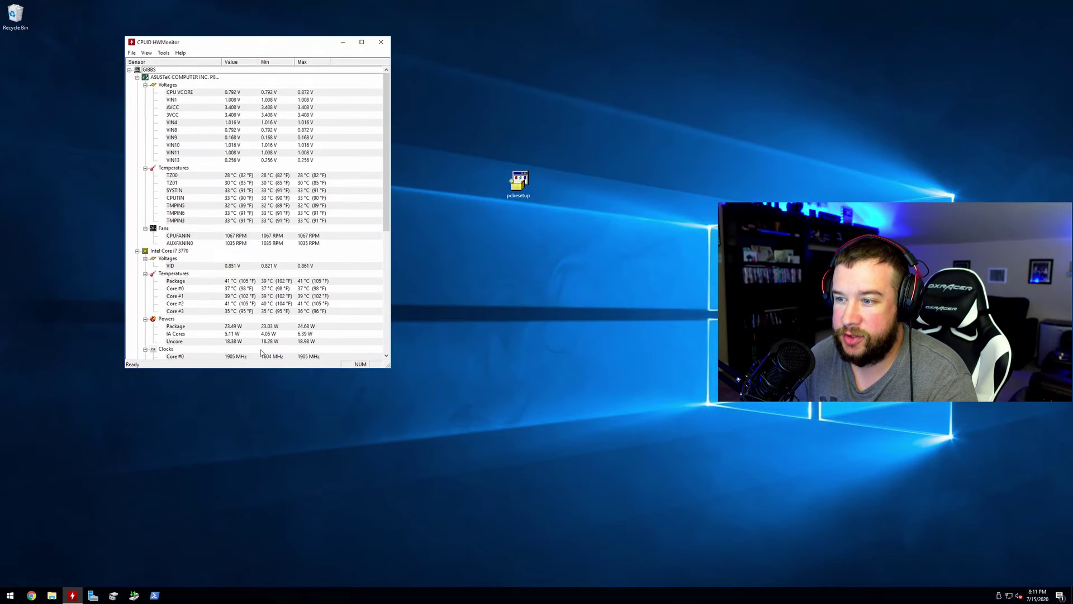
{"action": "left_click_drag", "start_coordinate": [259, 367], "coordinate": [241, 535]}
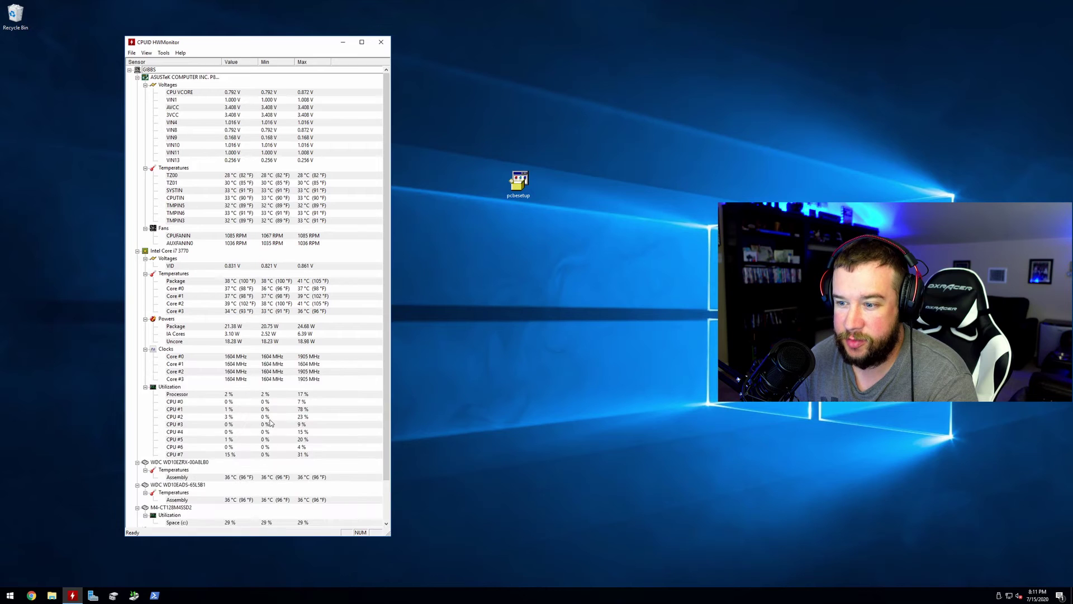
- Collapse the WDC WD10EZRX, second hard drive and M4-CT128M4SSD2 drive entries
{"action": "scroll", "coordinate": [271, 426], "scroll_direction": "down", "scroll_amount": 2}
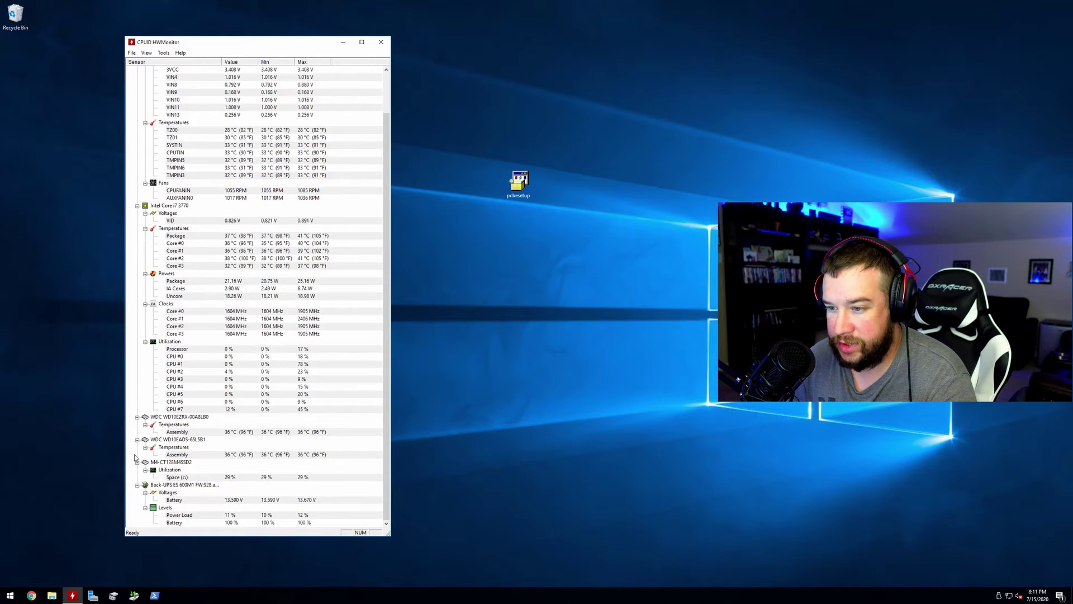
{"action": "left_click", "coordinate": [137, 417]}
{"action": "left_click", "coordinate": [137, 439]}
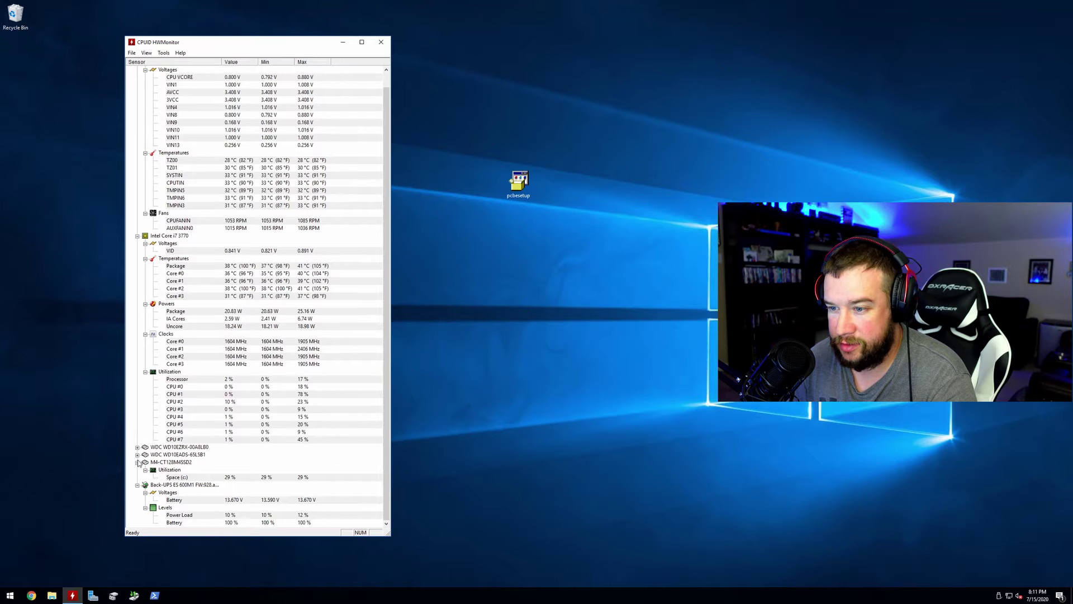
{"action": "left_click", "coordinate": [136, 477]}
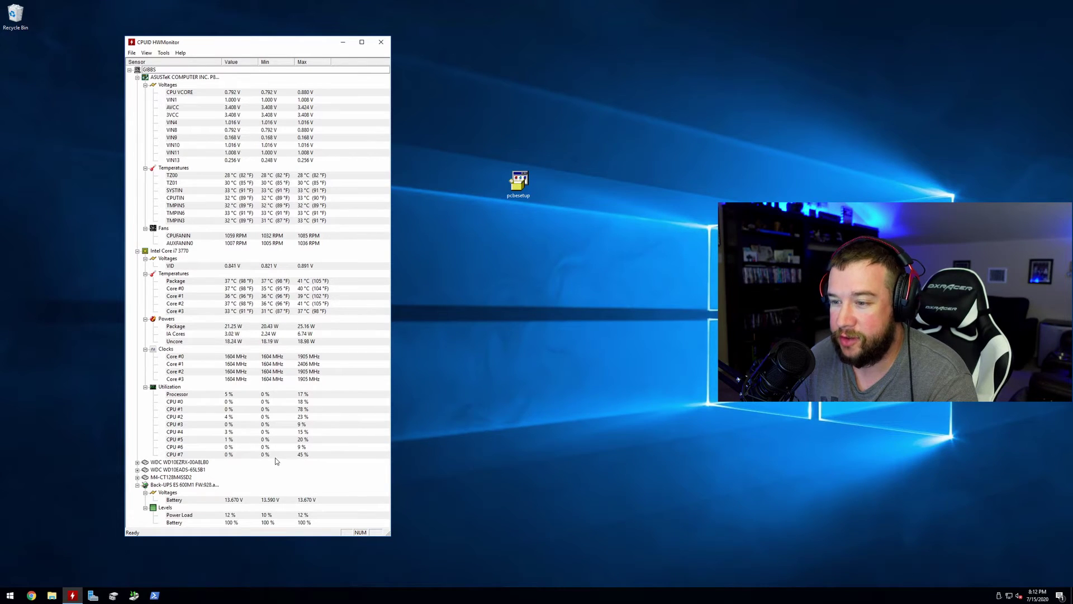
- Launch the PowerChute Business Edition web console from the Start menu program folder
{"action": "left_click", "coordinate": [8, 598]}
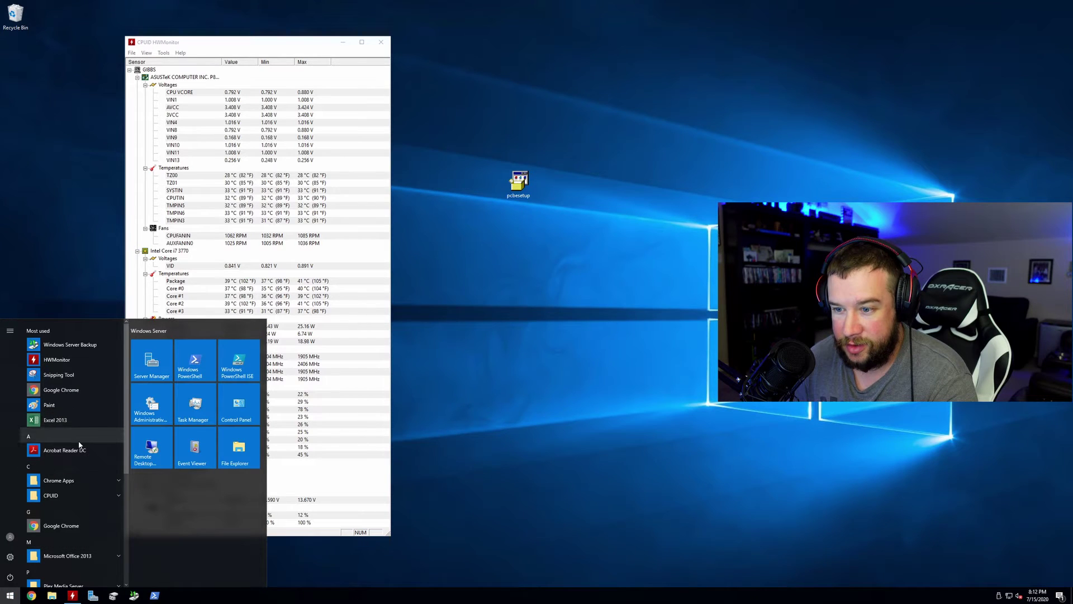
{"action": "scroll", "coordinate": [85, 436], "scroll_direction": "down", "scroll_amount": 3}
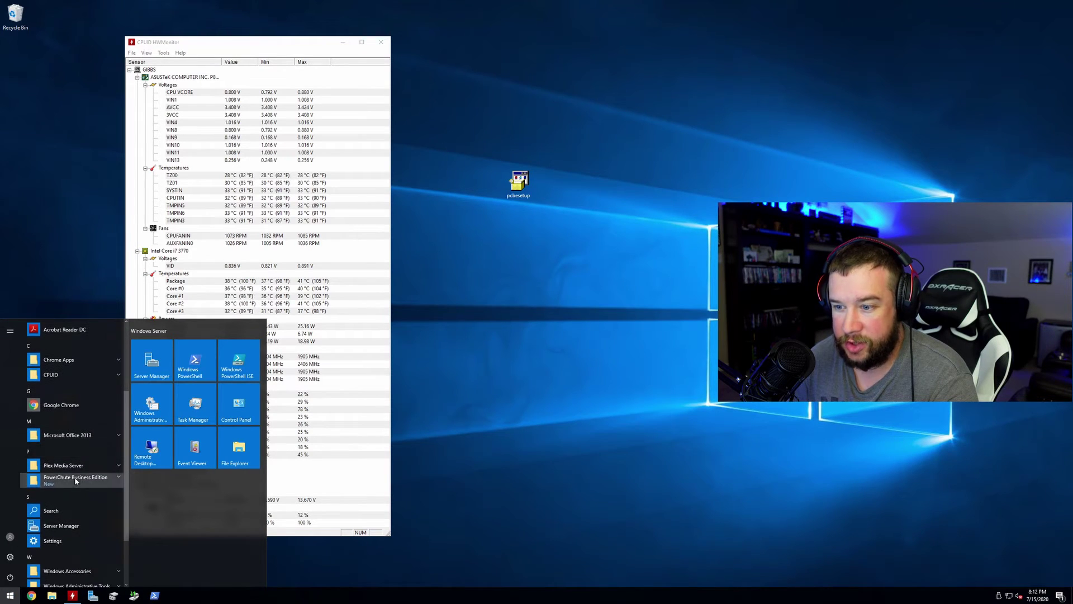
{"action": "left_click", "coordinate": [84, 479]}
{"action": "left_click", "coordinate": [82, 498]}
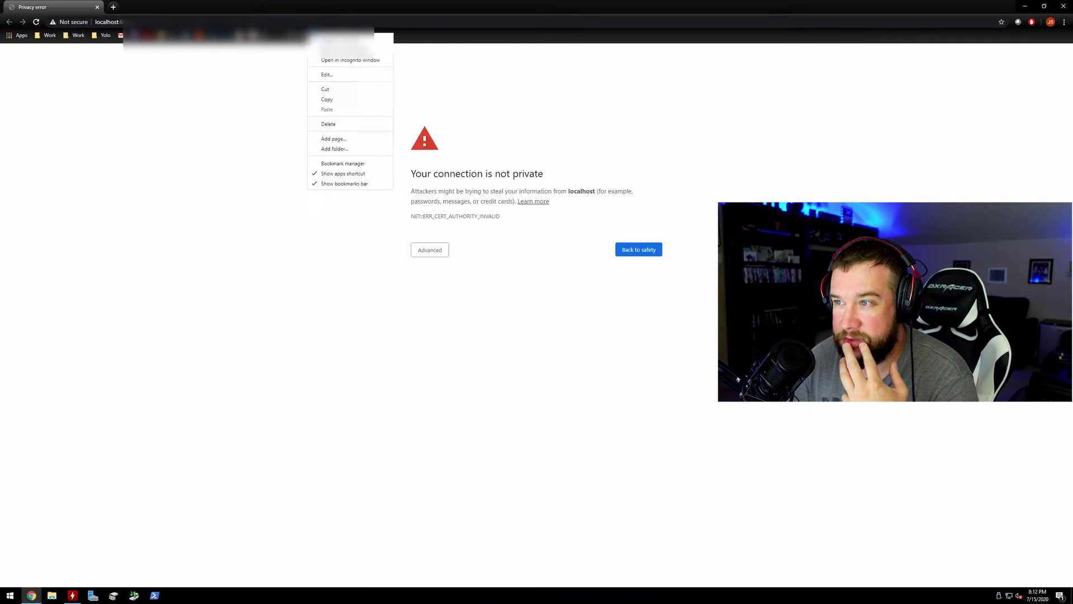
- Remove a bookmark and proceed past the certificate warning to localhost
{"action": "left_click", "coordinate": [337, 124]}
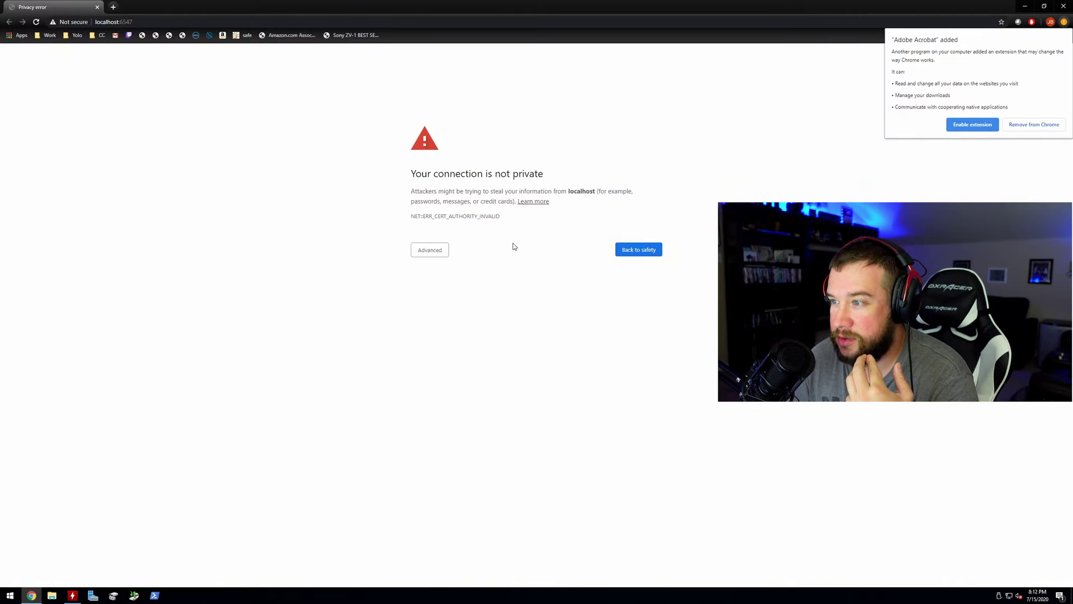
{"action": "left_click", "coordinate": [436, 251]}
{"action": "left_click", "coordinate": [433, 316]}
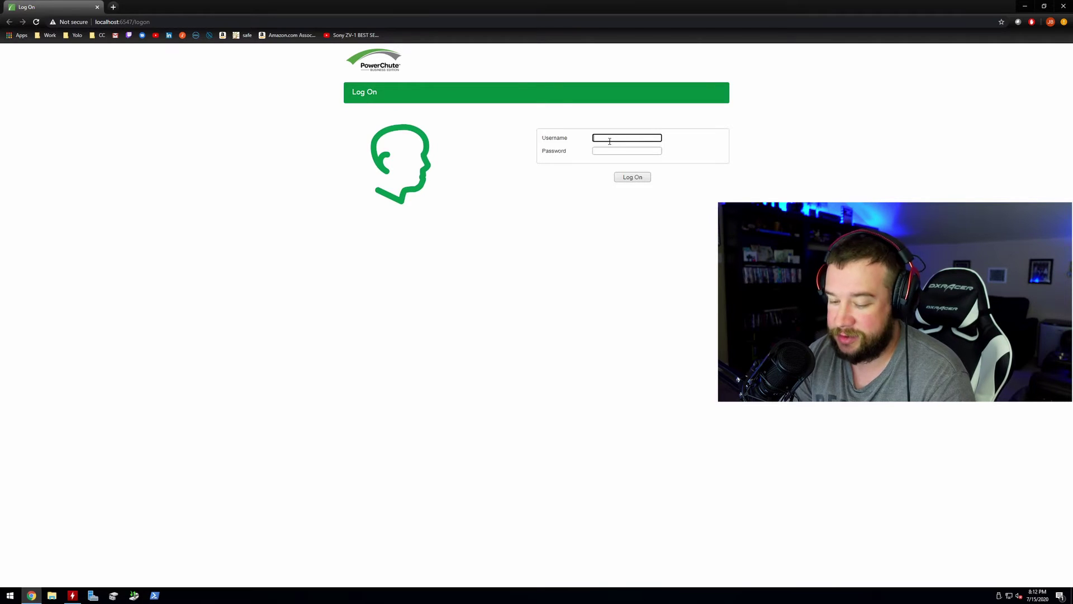
- Log on with the account credentials and continue to the Shutdown Settings step
{"action": "key", "text": "Tab"}
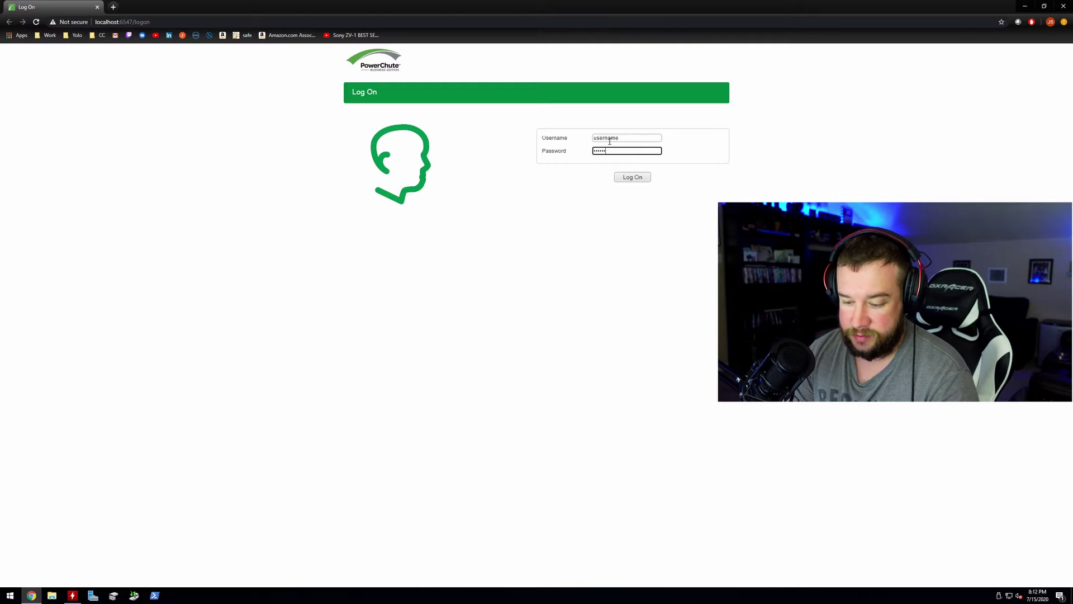
{"action": "key", "text": "Return"}
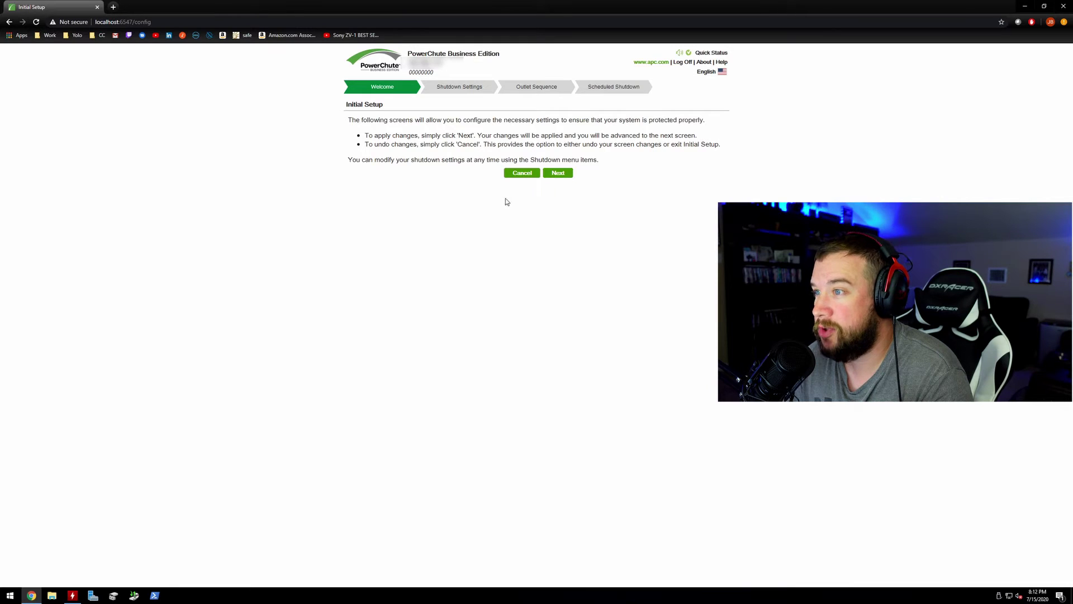
{"action": "left_click", "coordinate": [562, 174]}
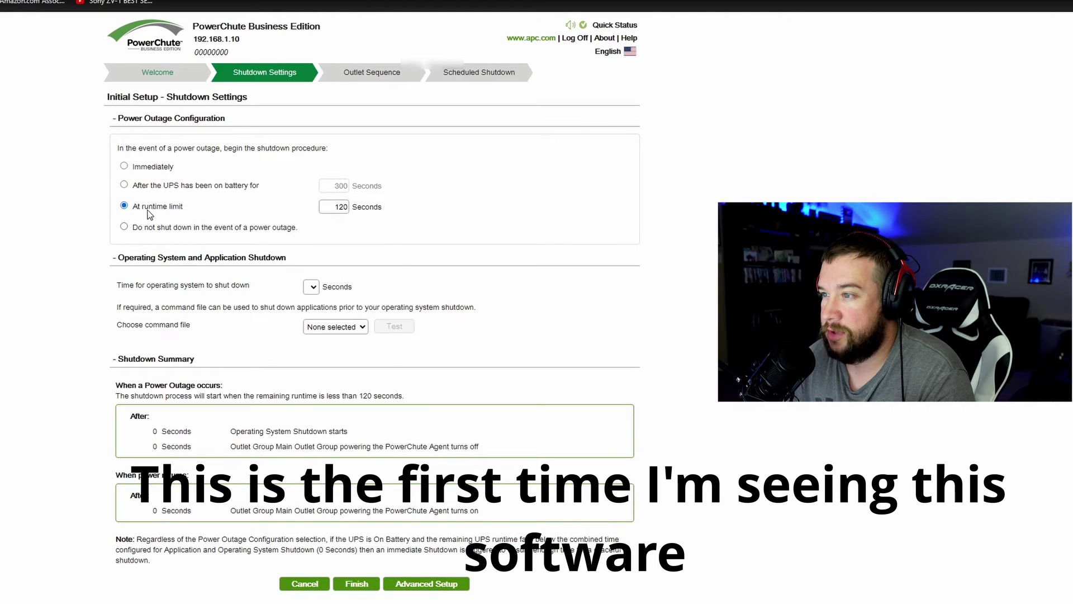
- Review the operating system shutdown time choices, leaving no shutdown command file selected
{"action": "left_click", "coordinate": [325, 207]}
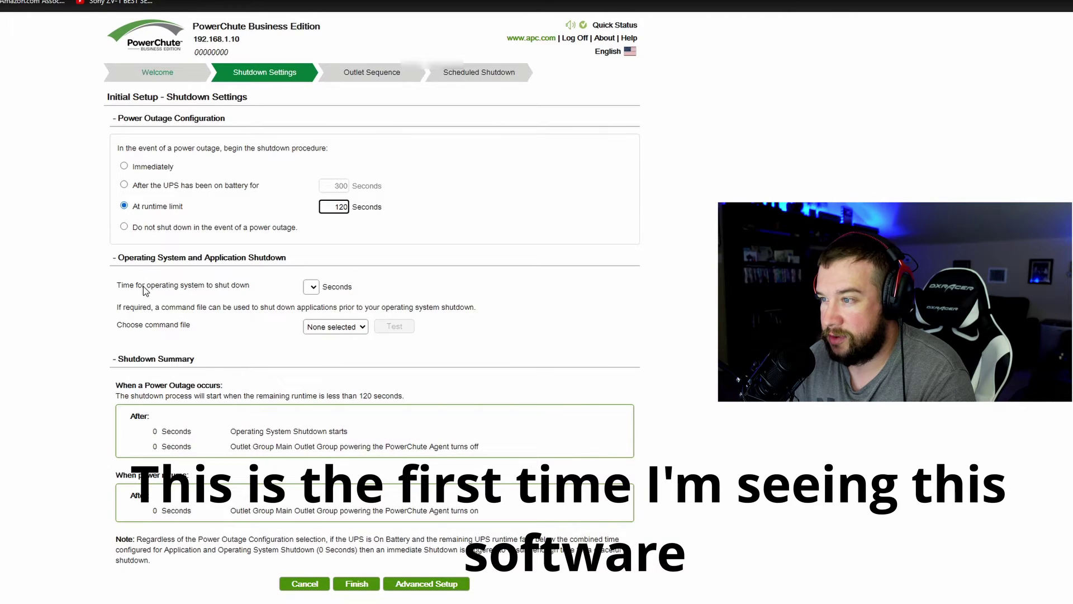
{"action": "left_click", "coordinate": [313, 288]}
{"action": "left_click", "coordinate": [313, 288]}
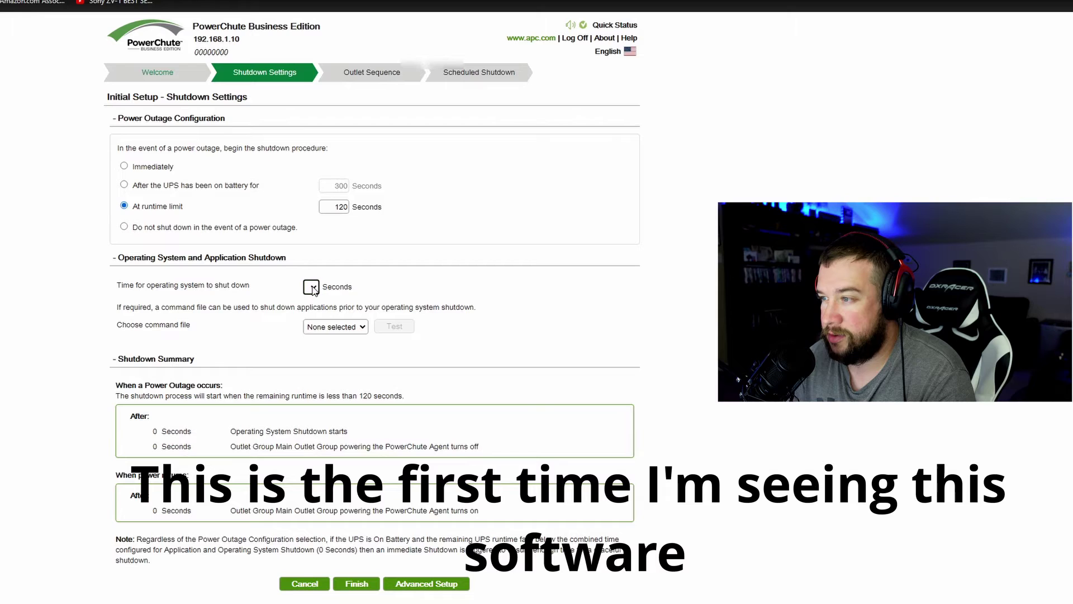
{"action": "left_click", "coordinate": [313, 289]}
{"action": "left_click", "coordinate": [312, 300]}
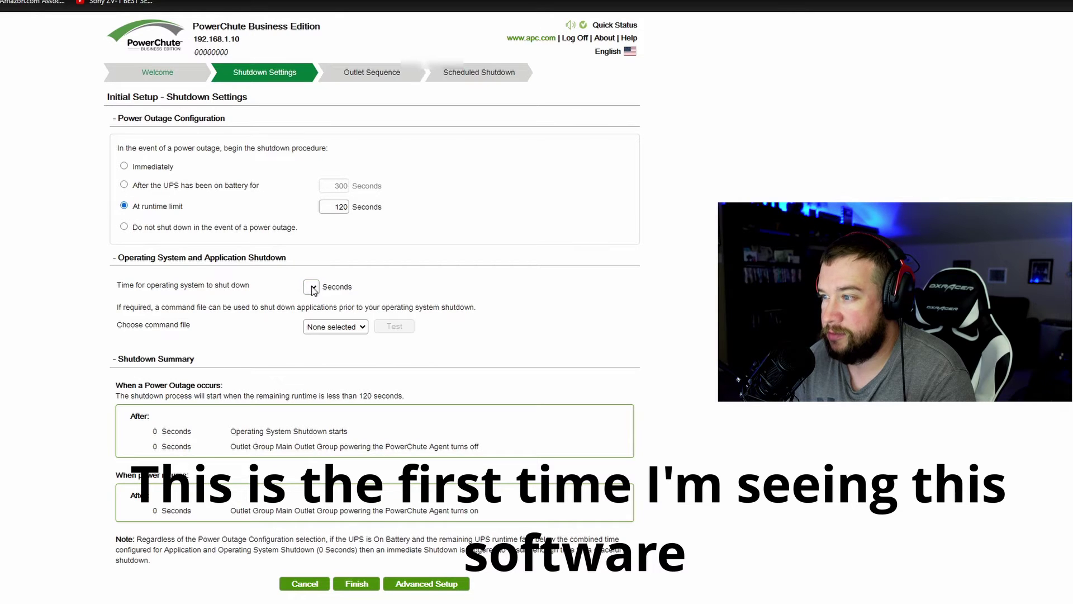
{"action": "left_click", "coordinate": [313, 289]}
{"action": "left_click", "coordinate": [314, 297]}
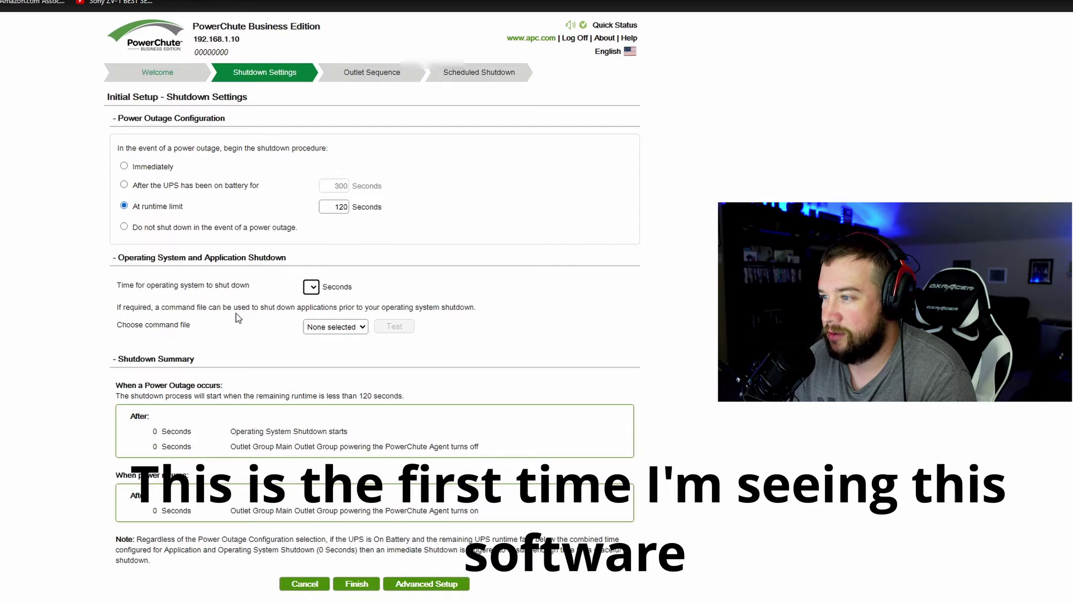
{"action": "left_click", "coordinate": [357, 328]}
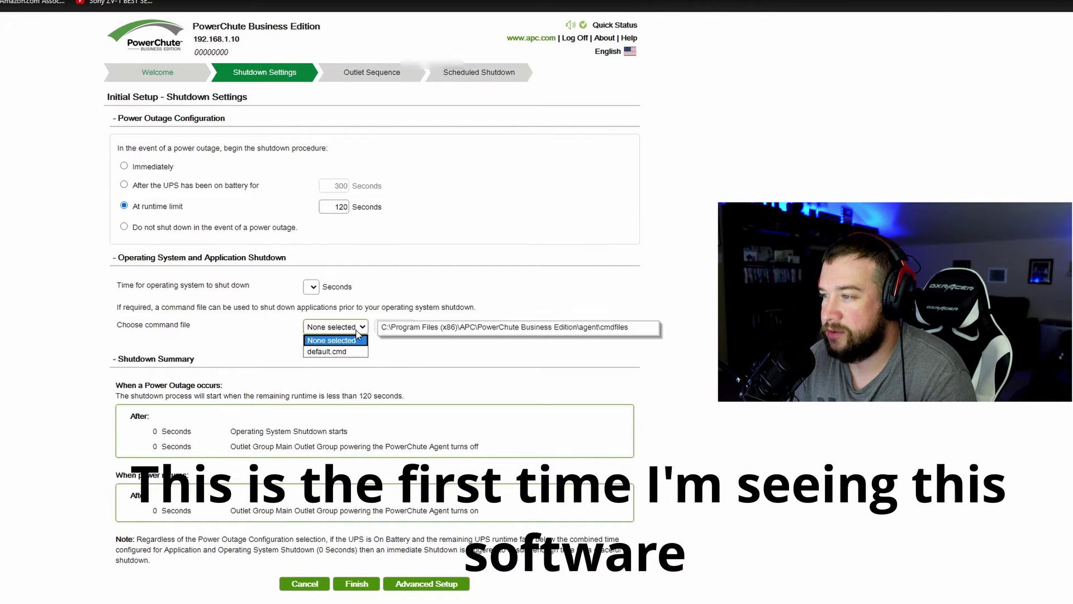
{"action": "left_click", "coordinate": [357, 331]}
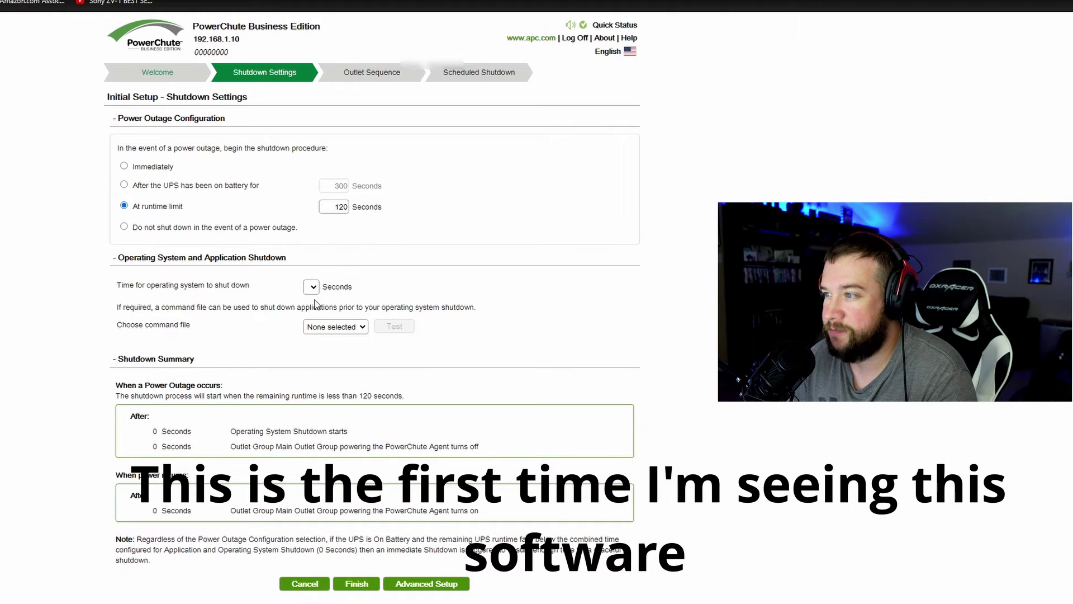
- Change the runtime limit from 120 to 700 seconds and finish the initial setup
{"action": "double_click", "coordinate": [335, 206]}
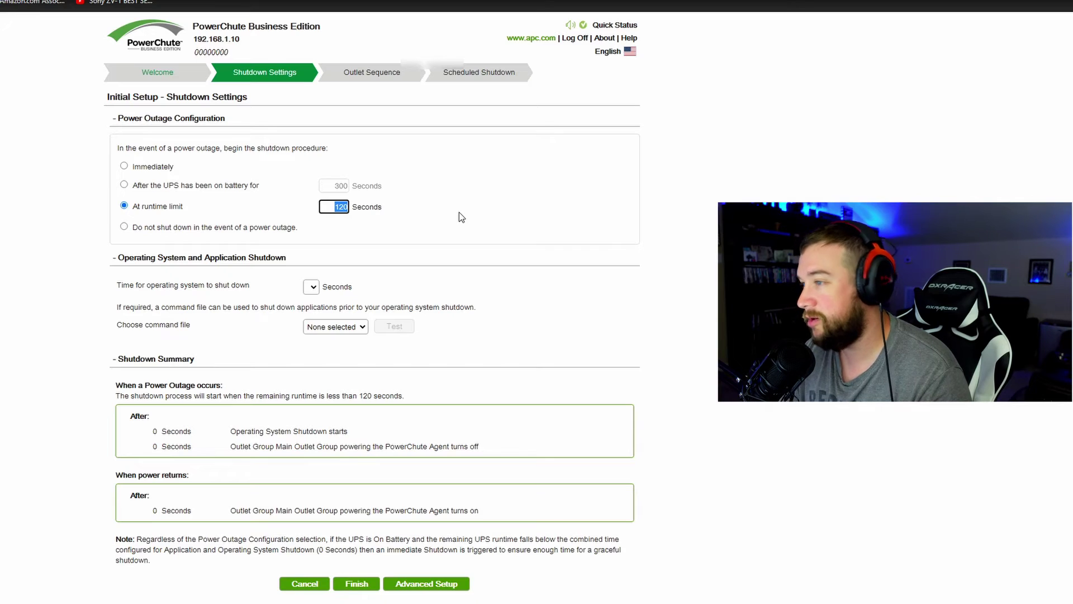
{"action": "type", "text": "700"}
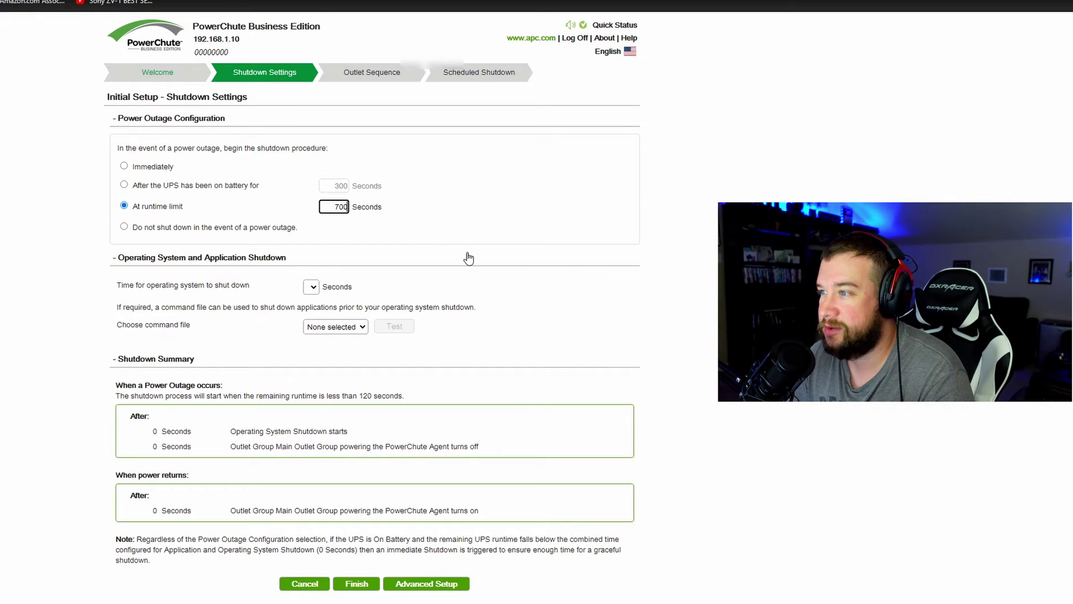
{"action": "left_click", "coordinate": [406, 294]}
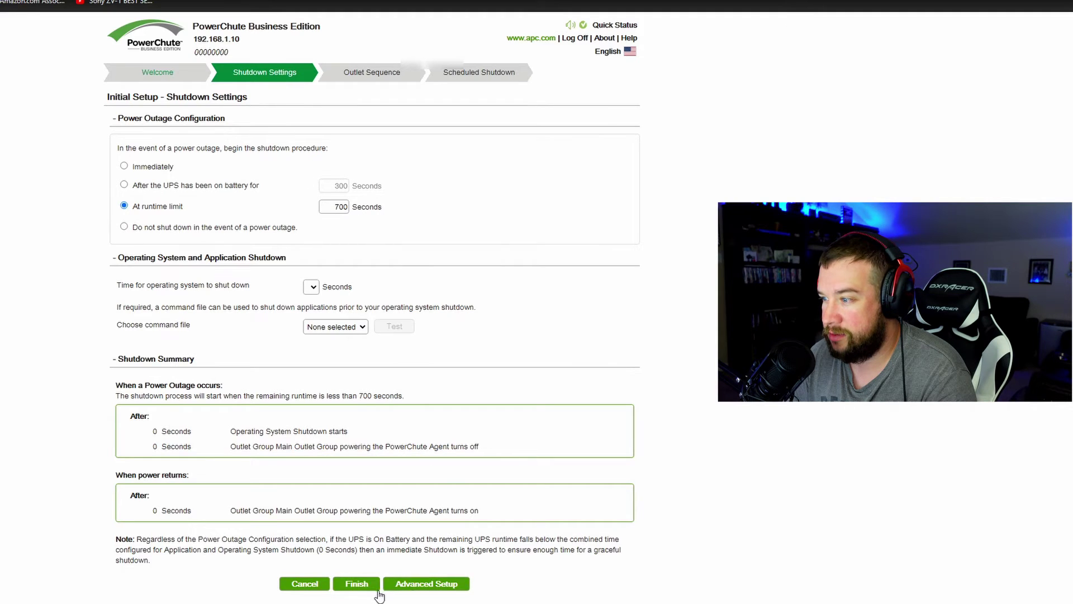
{"action": "left_click", "coordinate": [361, 76]}
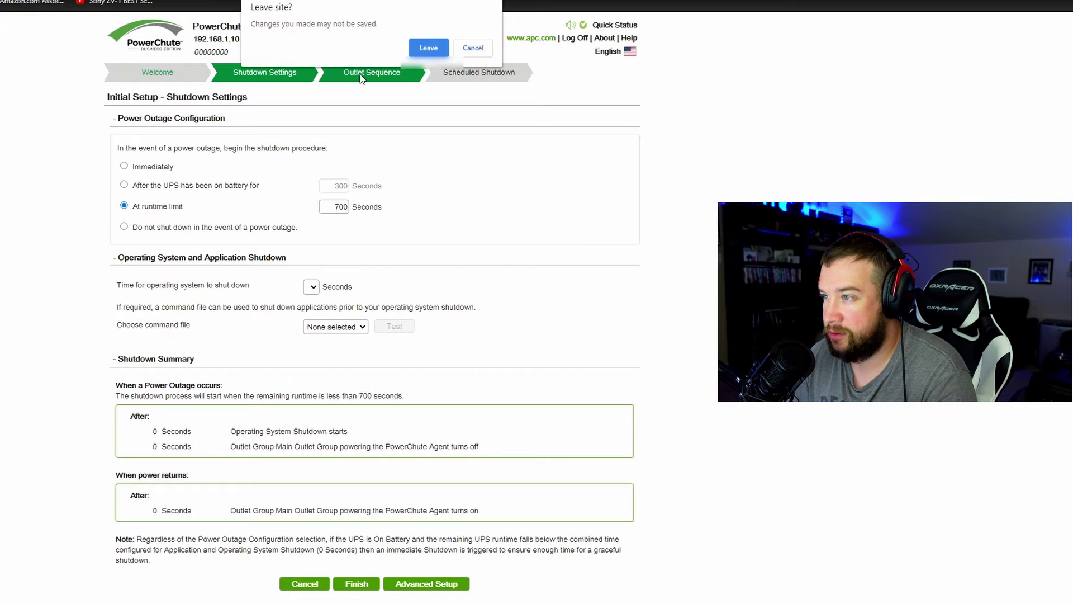
{"action": "left_click", "coordinate": [482, 50]}
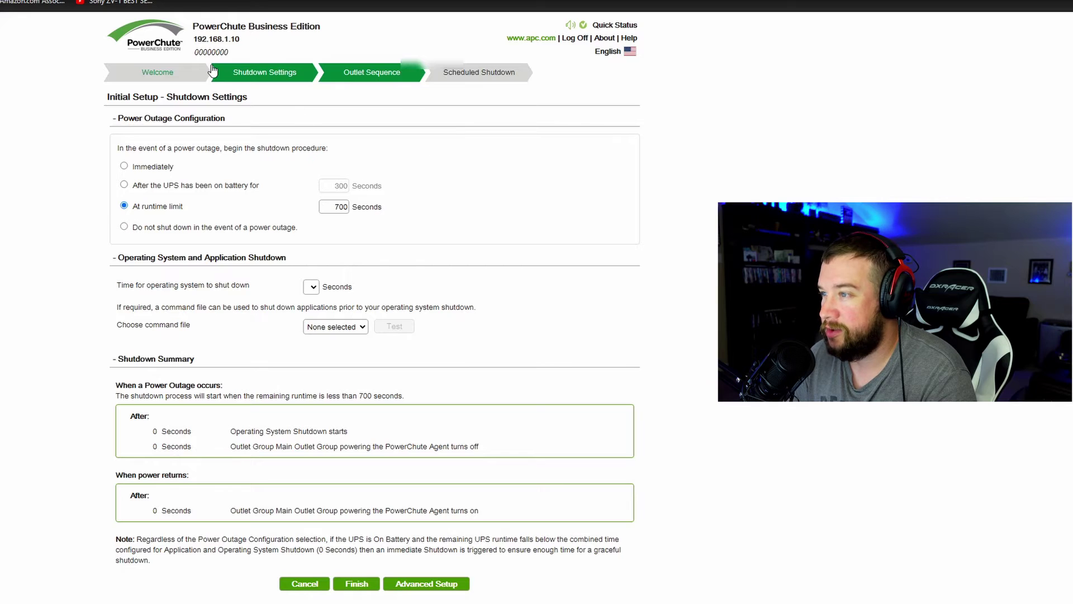
{"action": "left_click", "coordinate": [356, 585]}
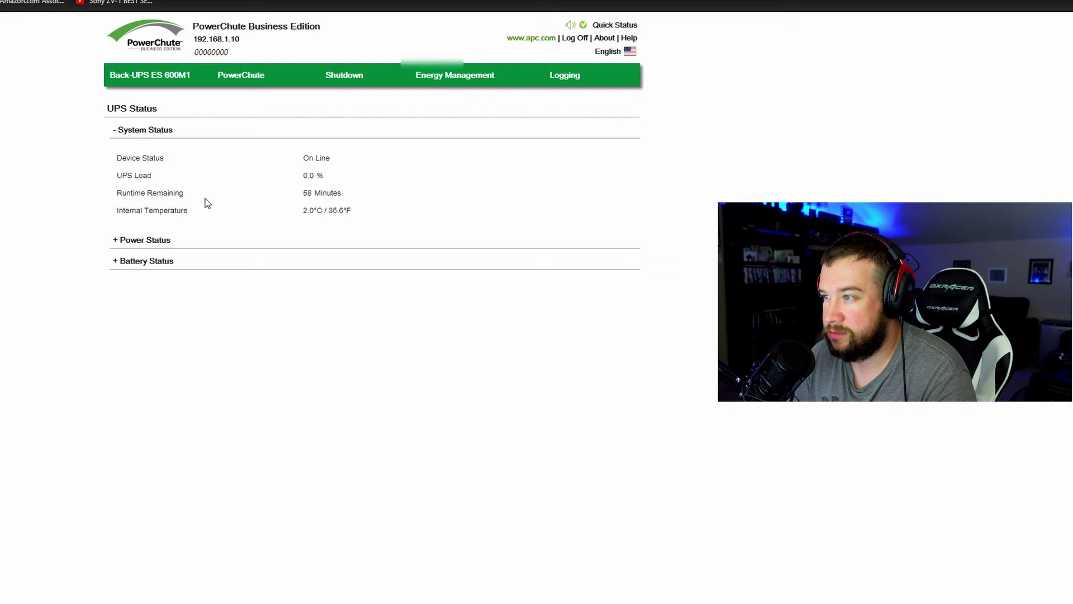
- Expand Power Status and Battery Status to show 10.0% charge at 13.7 VDC
{"action": "left_click", "coordinate": [119, 240]}
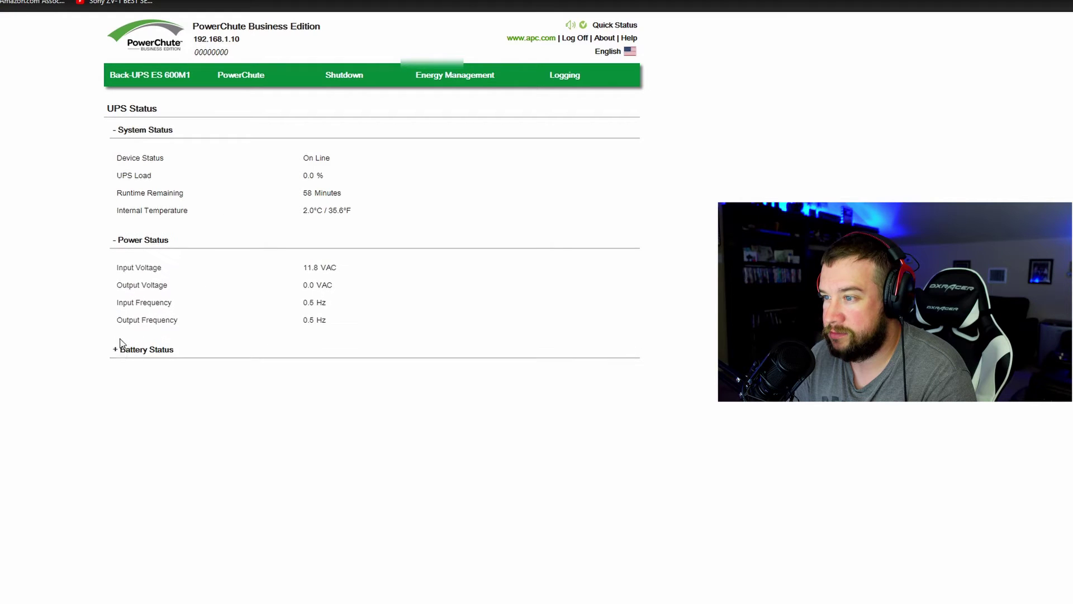
{"action": "left_click", "coordinate": [116, 351]}
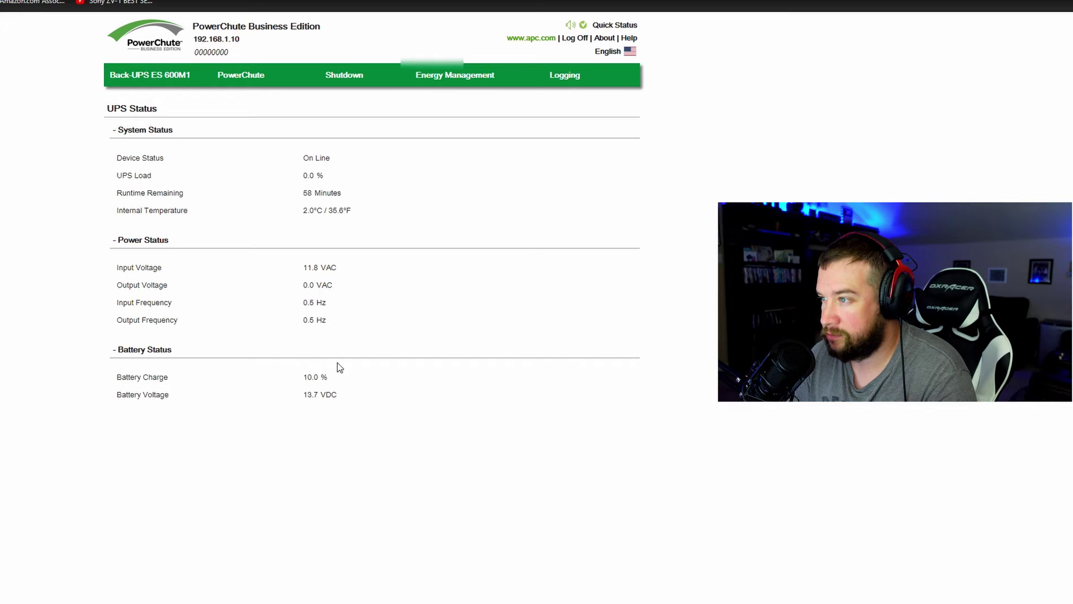
{"action": "mouse_move", "coordinate": [232, 78]}
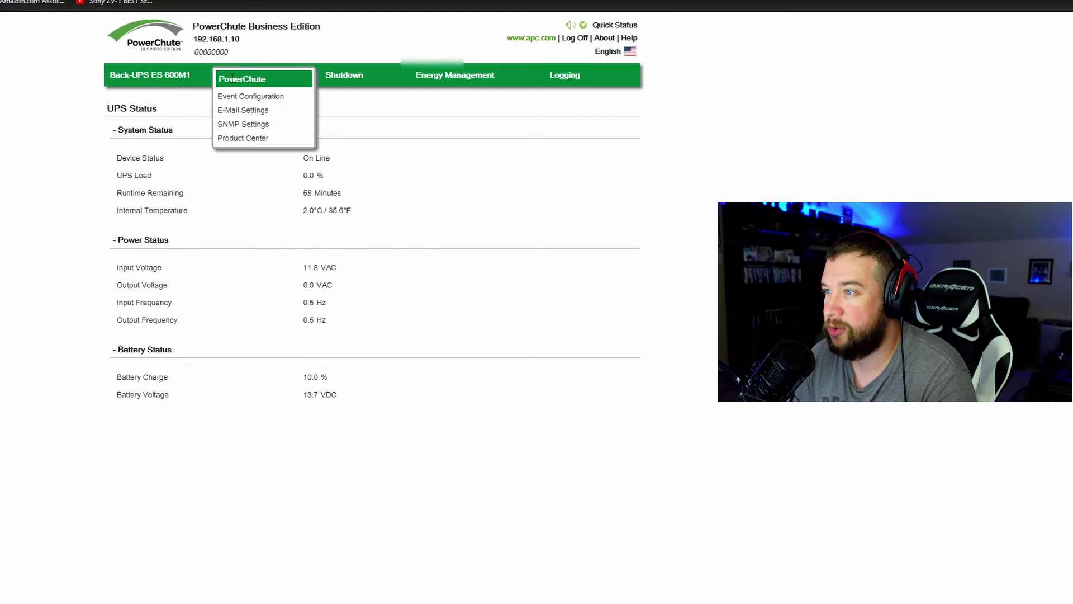
- Open Event Configuration and review the critical and warning events' logging and shutdown options
{"action": "left_click", "coordinate": [272, 97]}
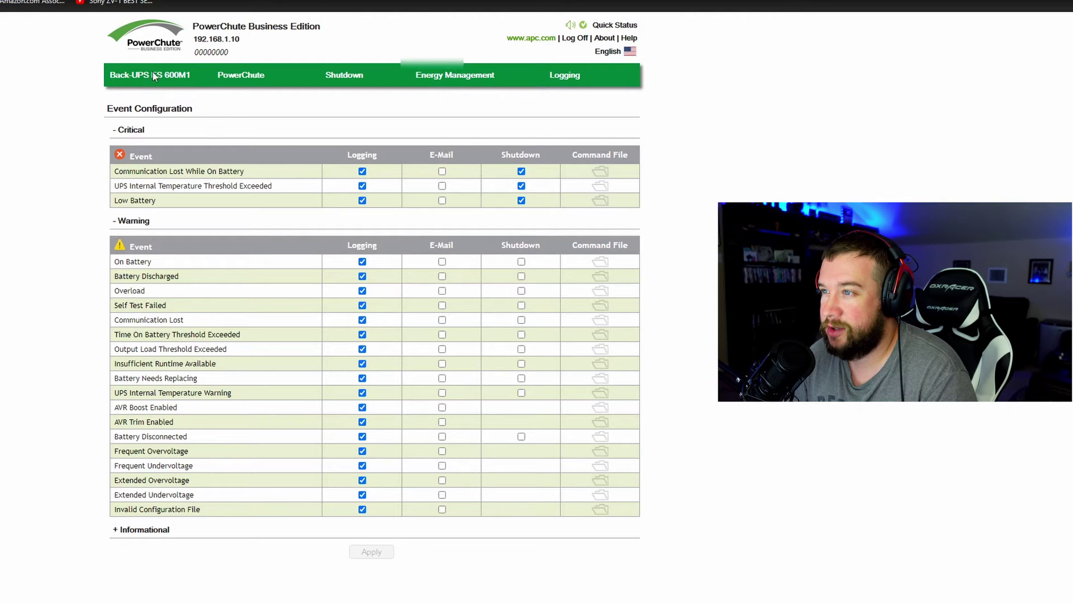
{"action": "mouse_move", "coordinate": [152, 77]}
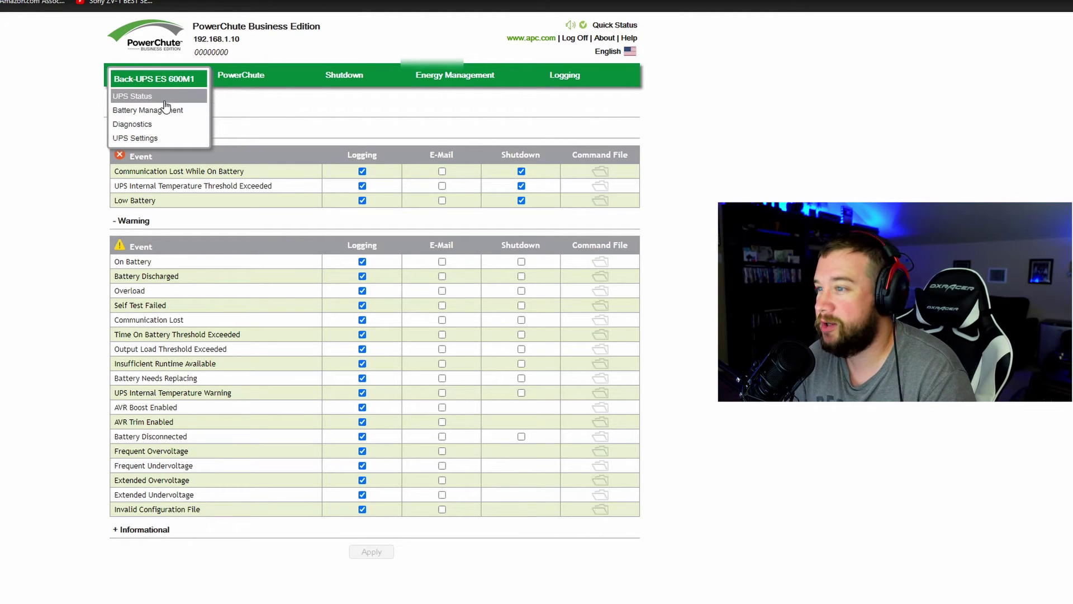
{"action": "double_click", "coordinate": [118, 261]}
{"action": "left_click", "coordinate": [156, 260]}
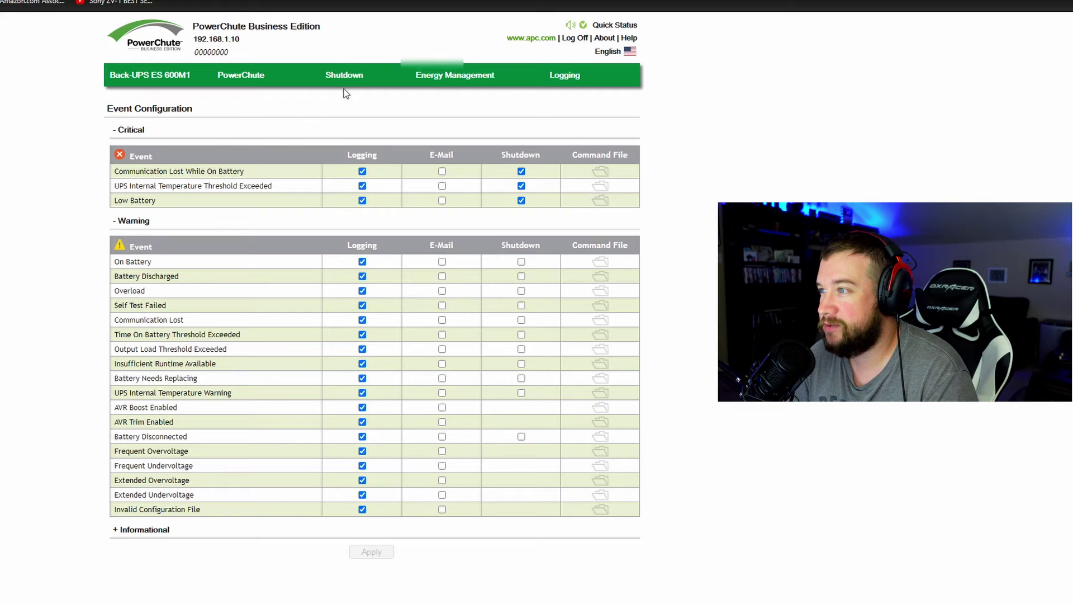
{"action": "mouse_move", "coordinate": [258, 76]}
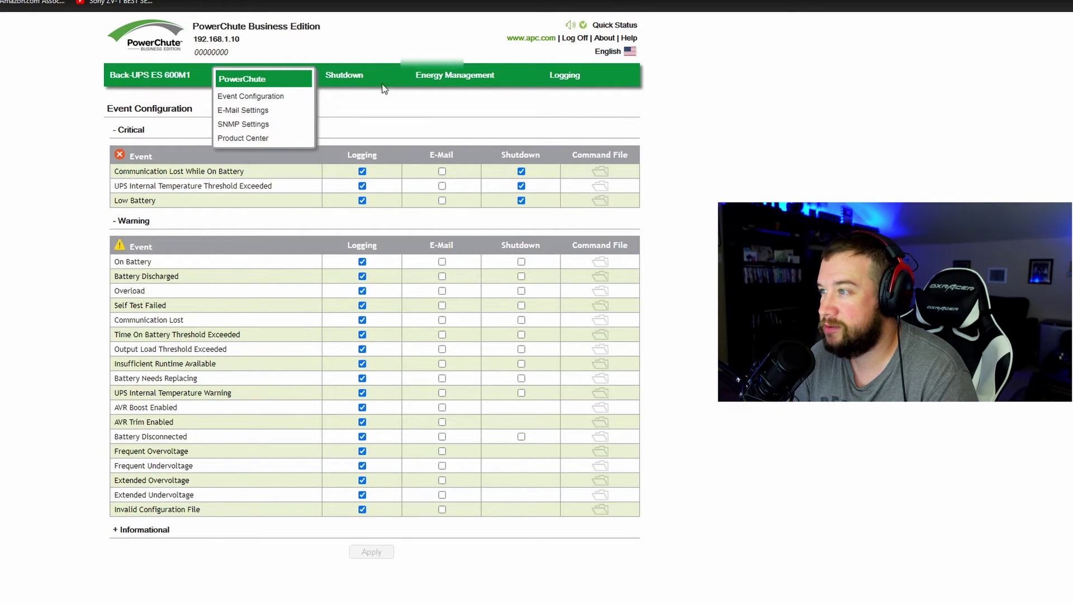
{"action": "mouse_move", "coordinate": [480, 77]}
{"action": "mouse_move", "coordinate": [578, 73]}
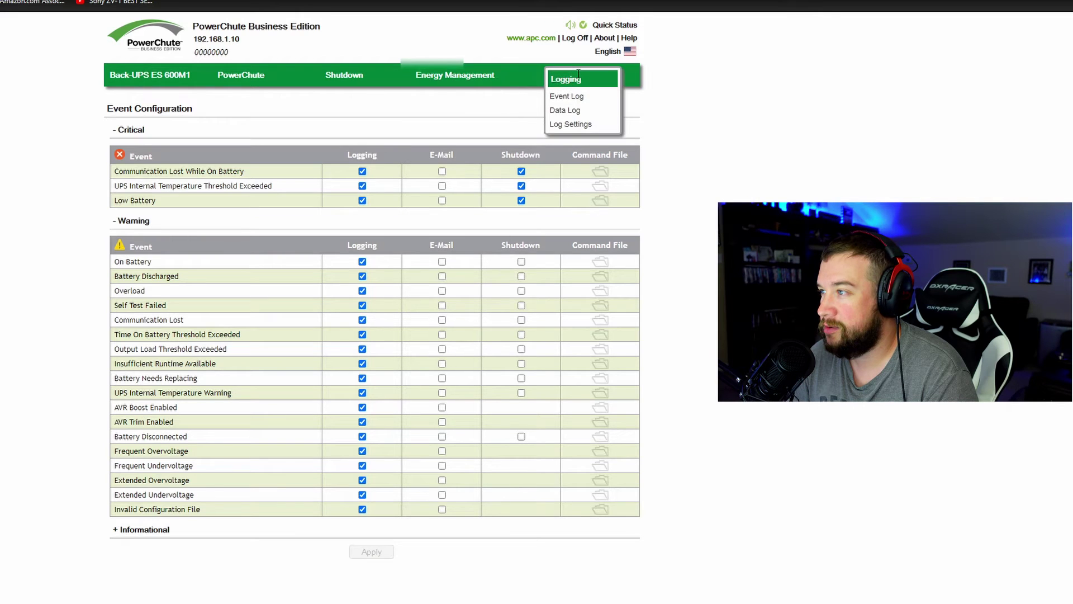
{"action": "mouse_move", "coordinate": [129, 73]}
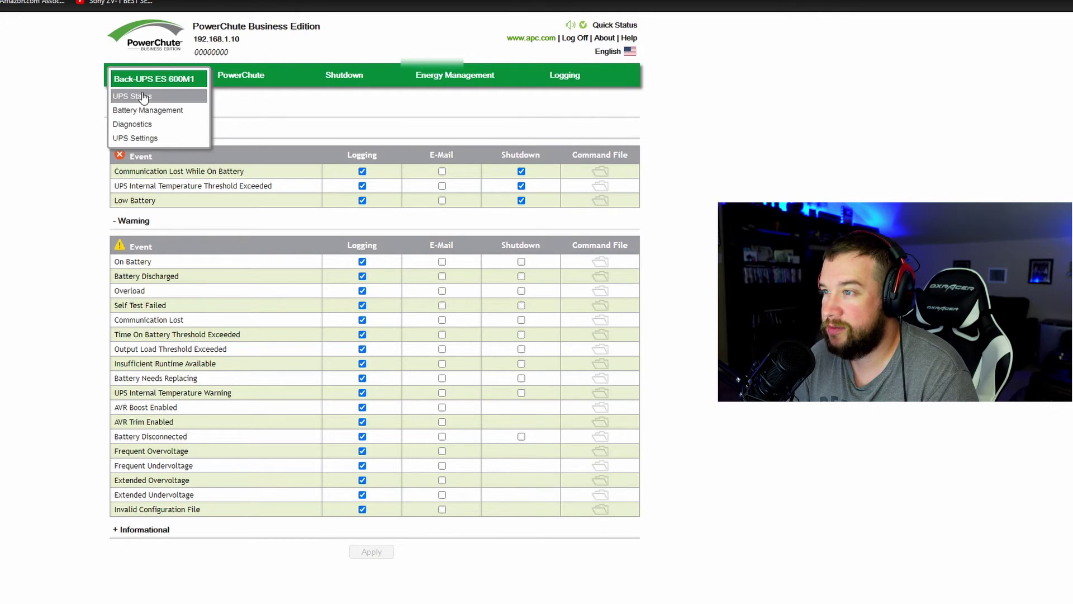
{"action": "left_click", "coordinate": [133, 143]}
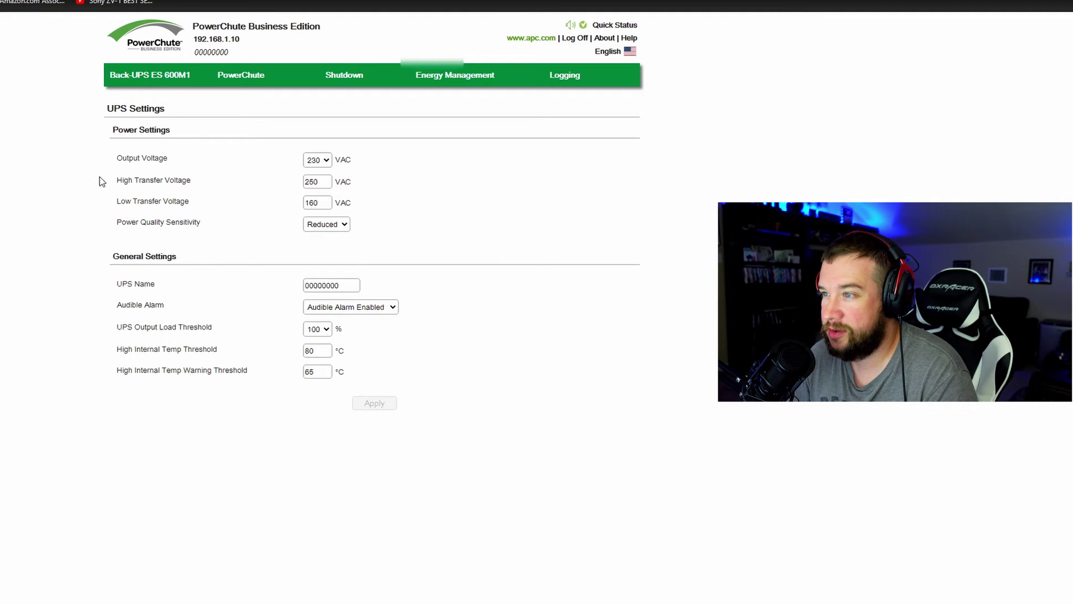
{"action": "left_click", "coordinate": [323, 161]}
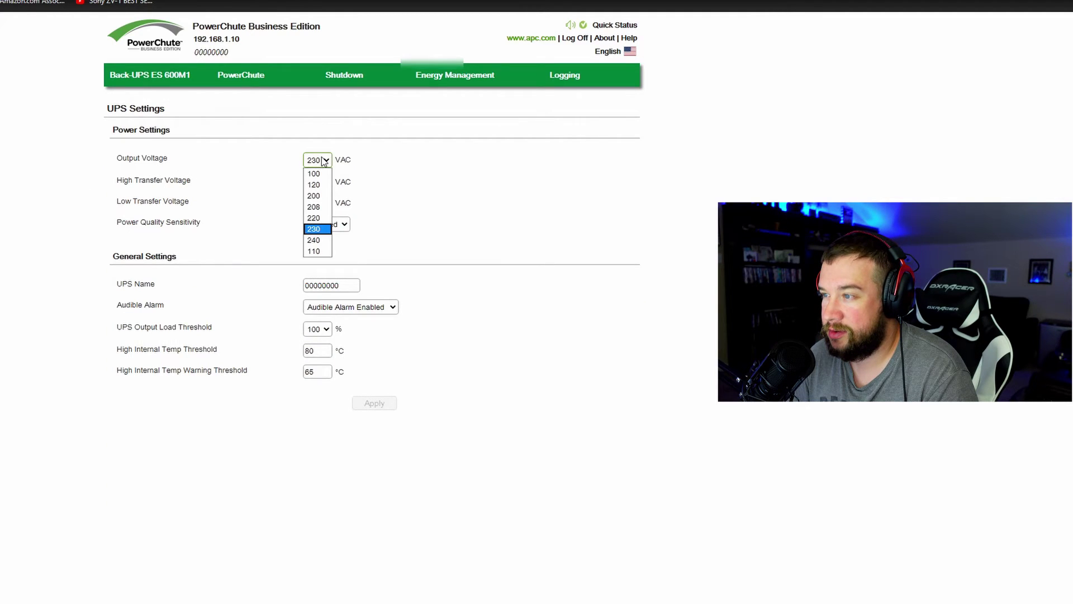
{"action": "left_click", "coordinate": [322, 161]}
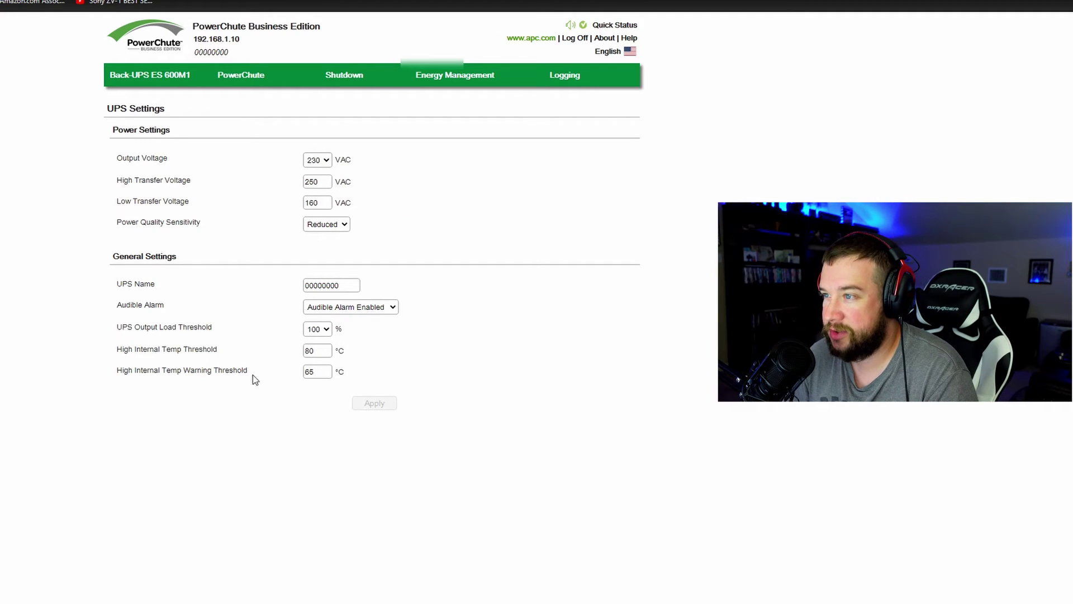
{"action": "mouse_move", "coordinate": [157, 73]}
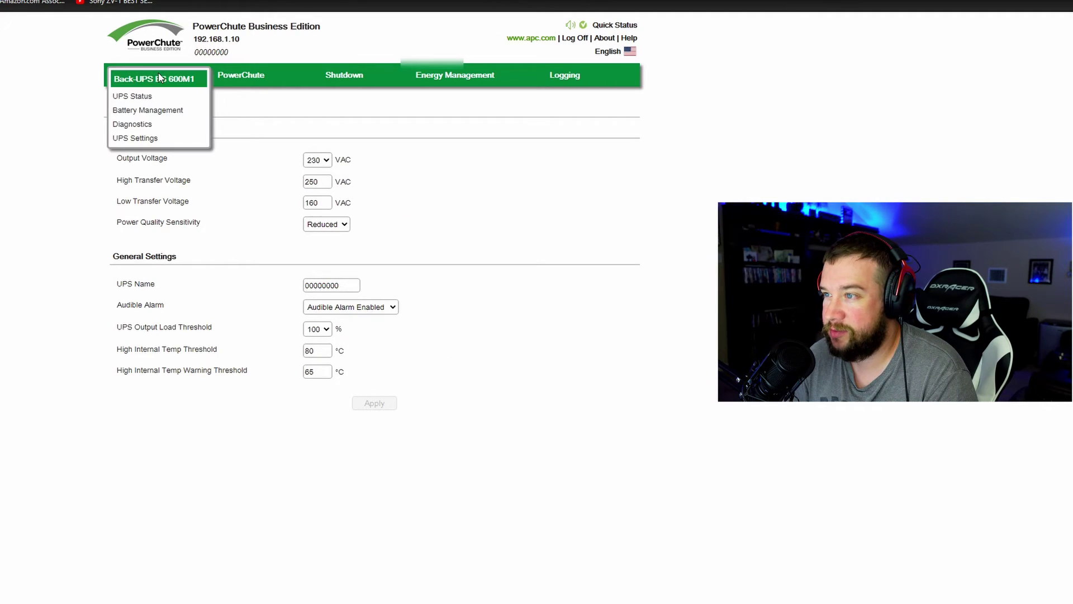
{"action": "left_click", "coordinate": [141, 96]}
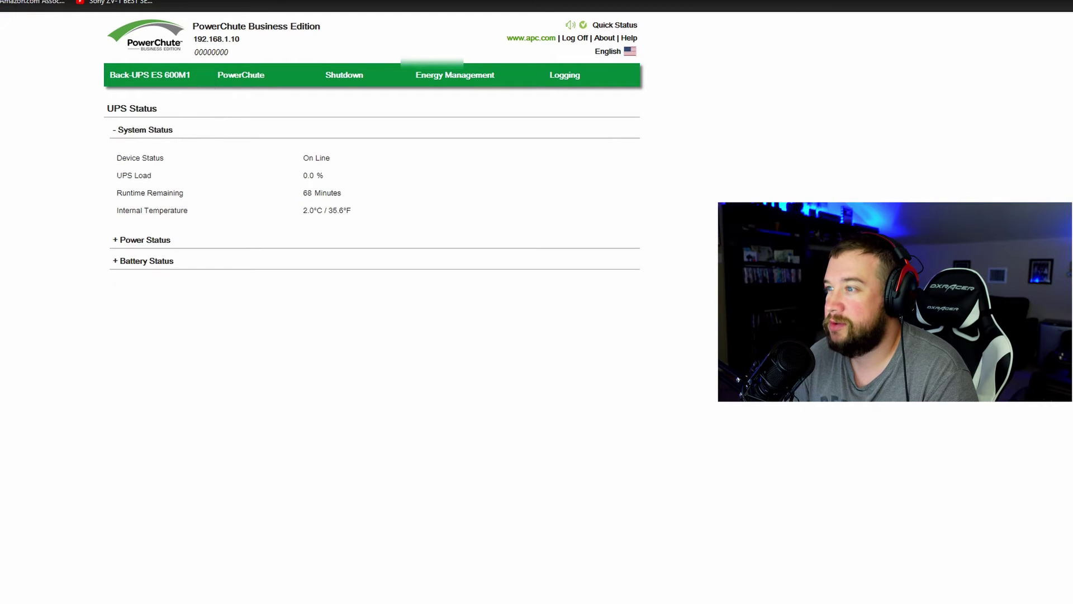
- Highlight and inspect the 68 Minutes runtime remaining value on UPS Status
{"action": "triple_click", "coordinate": [301, 198]}
{"action": "triple_click", "coordinate": [340, 196]}
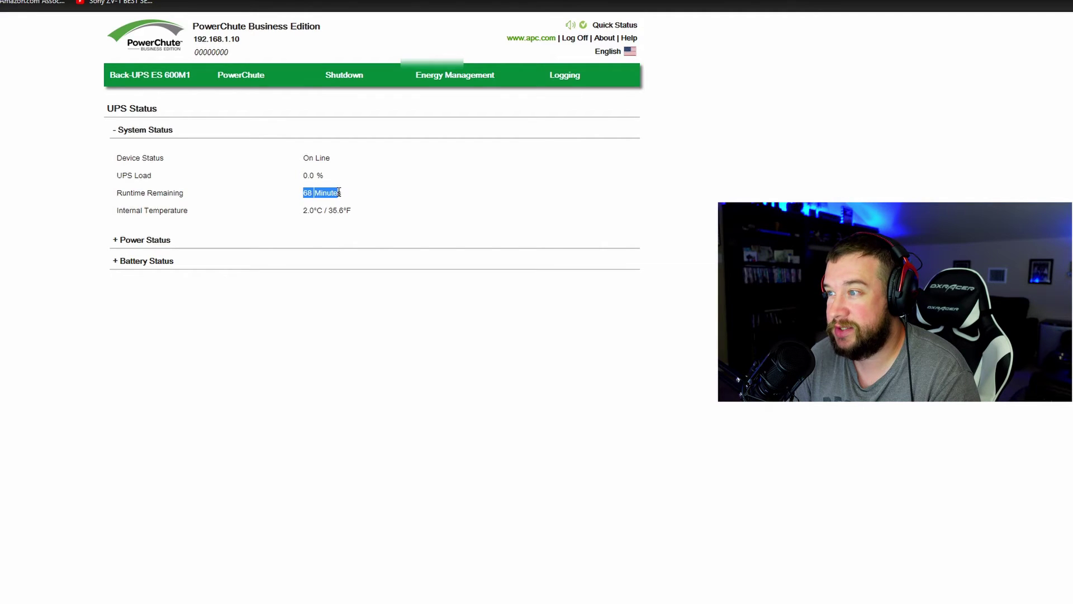
{"action": "left_click", "coordinate": [312, 195]}
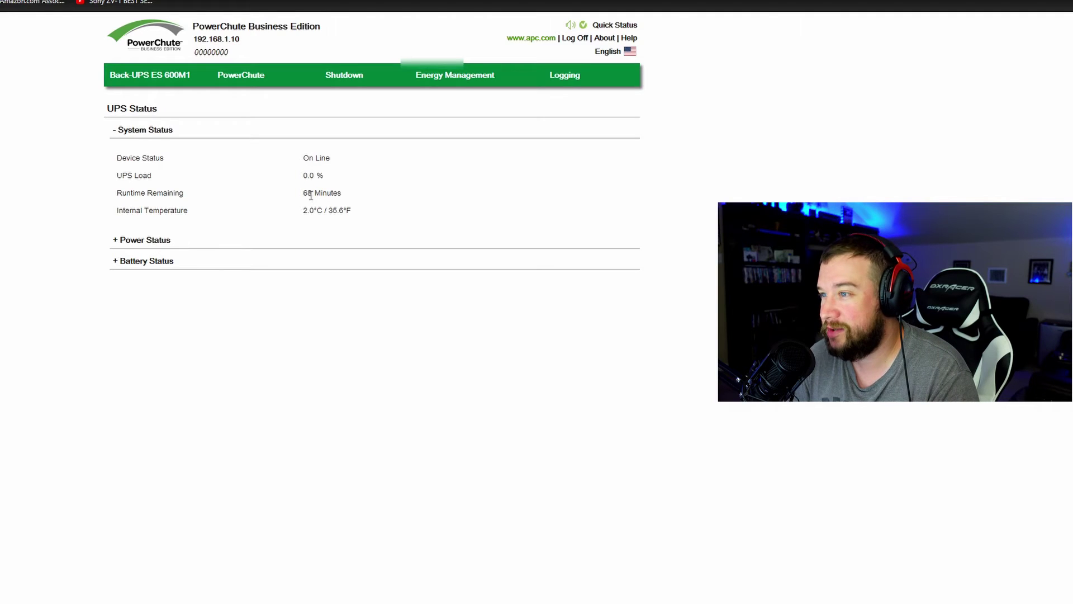
{"action": "triple_click", "coordinate": [302, 198]}
{"action": "left_click", "coordinate": [304, 201]}
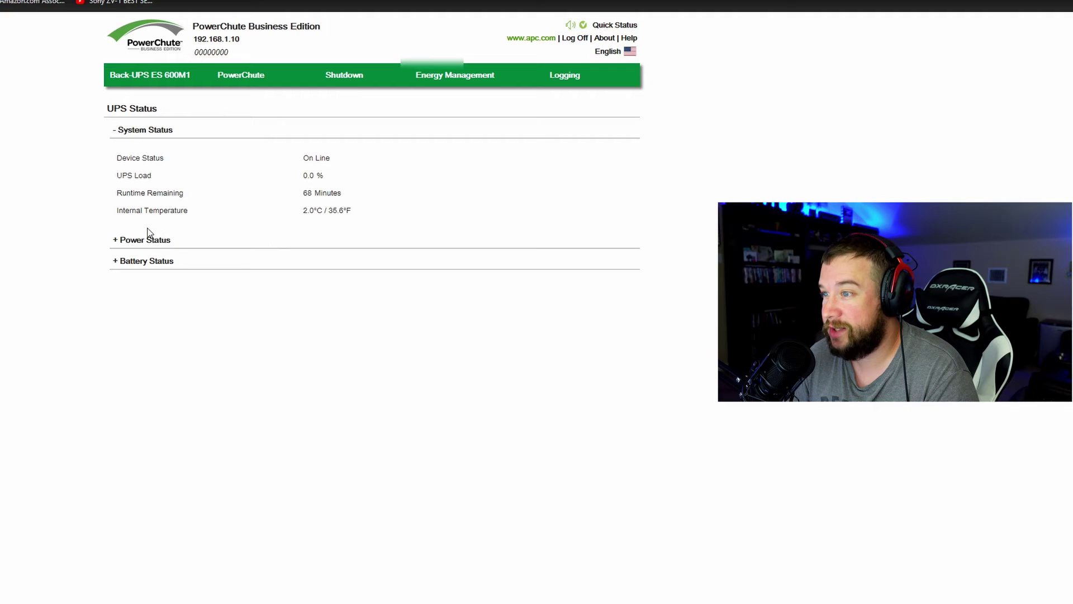
- Expand the Power Status and Battery Status details, showing 10.0% charge at 13.7 VDC
{"action": "left_click", "coordinate": [115, 239]}
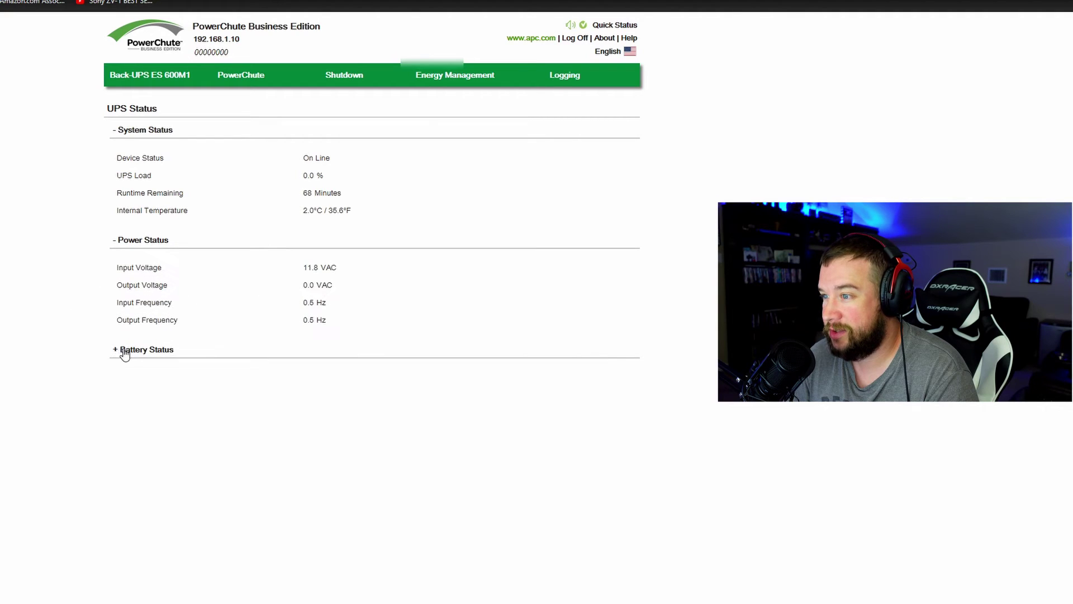
{"action": "left_click", "coordinate": [124, 351]}
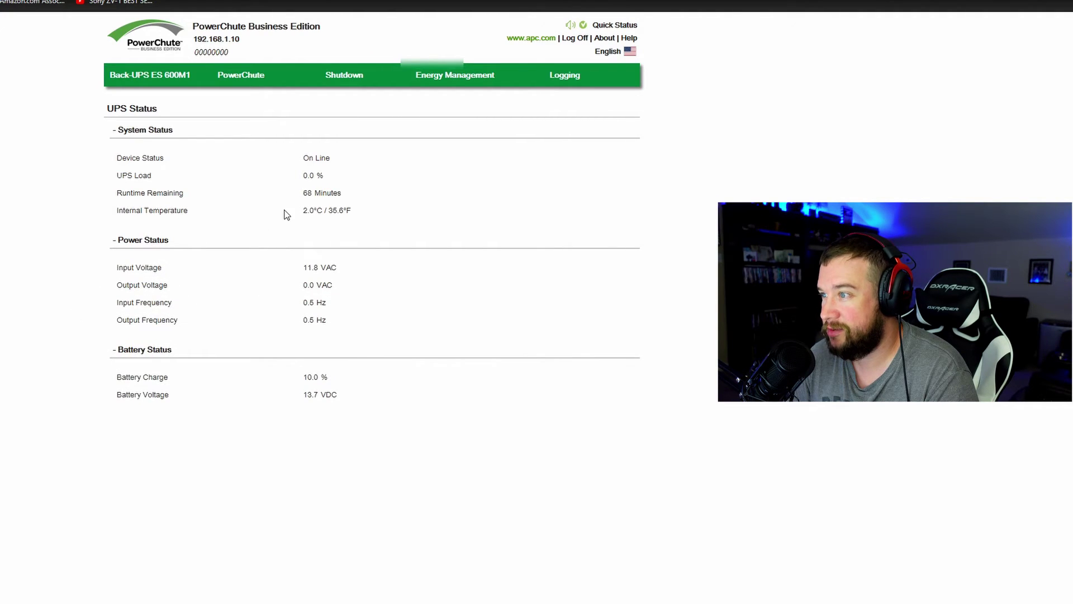
{"action": "mouse_move", "coordinate": [308, 192]}
{"action": "left_mouse_down"}
{"action": "mouse_move", "coordinate": [117, 193]}
{"action": "mouse_move", "coordinate": [327, 193]}
{"action": "left_mouse_up"}
{"action": "left_click", "coordinate": [327, 192]}
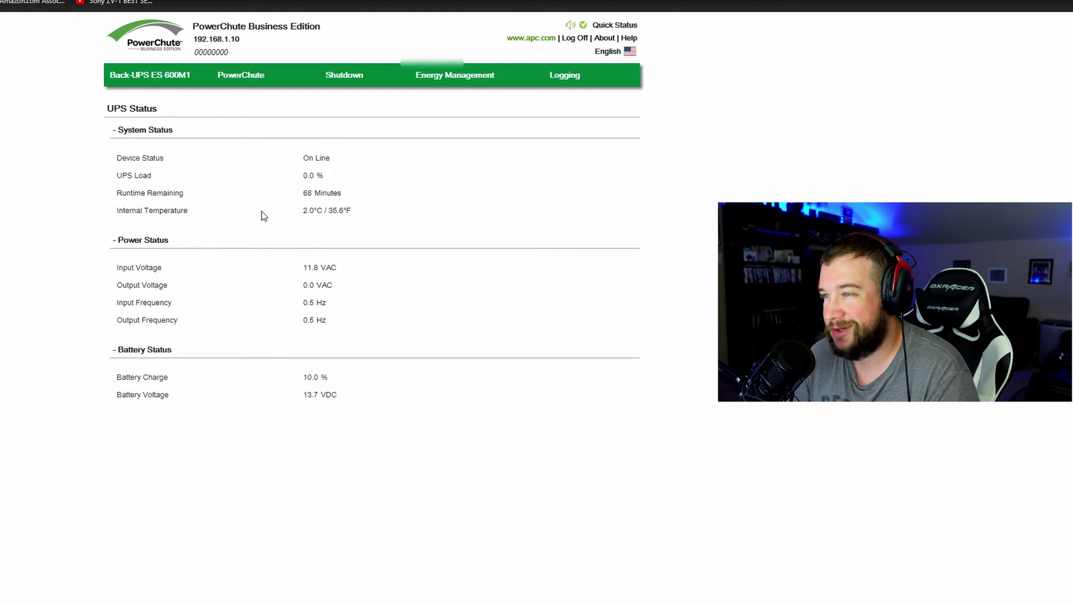
{"action": "mouse_move", "coordinate": [240, 72]}
{"action": "mouse_move", "coordinate": [151, 76]}
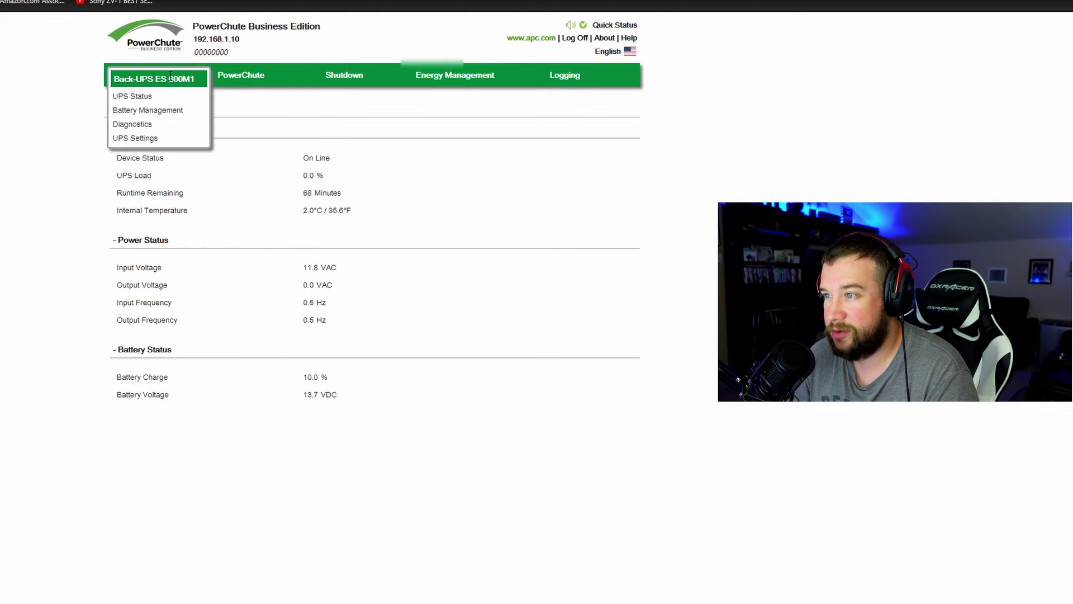
- Open Battery Management and check the 72 minutes of runtime remaining
{"action": "left_click", "coordinate": [154, 110]}
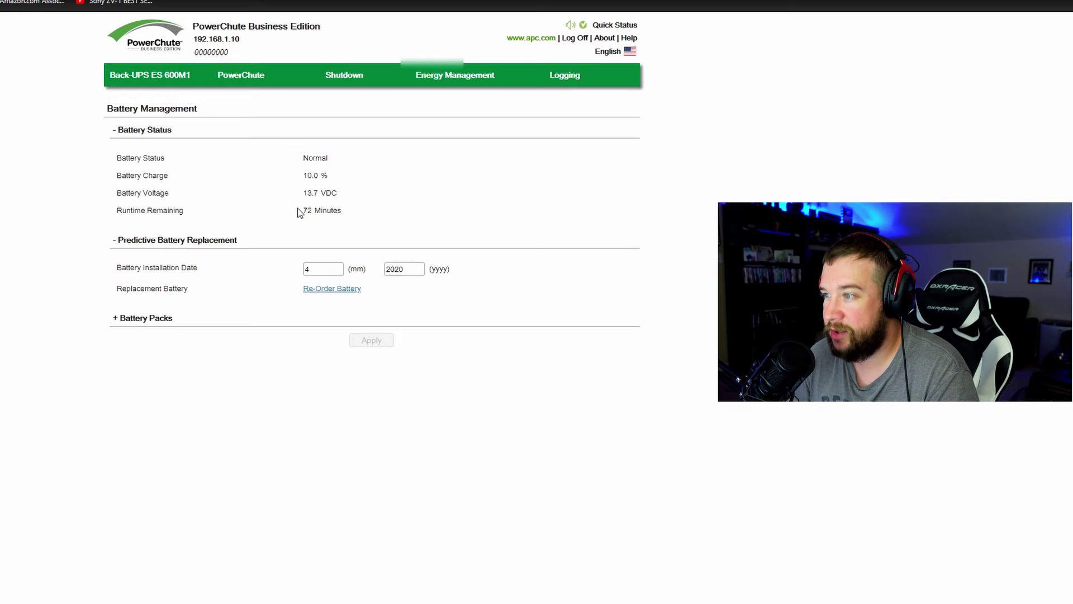
{"action": "left_click_drag", "start_coordinate": [303, 211], "coordinate": [328, 207]}
{"action": "left_click", "coordinate": [329, 207]}
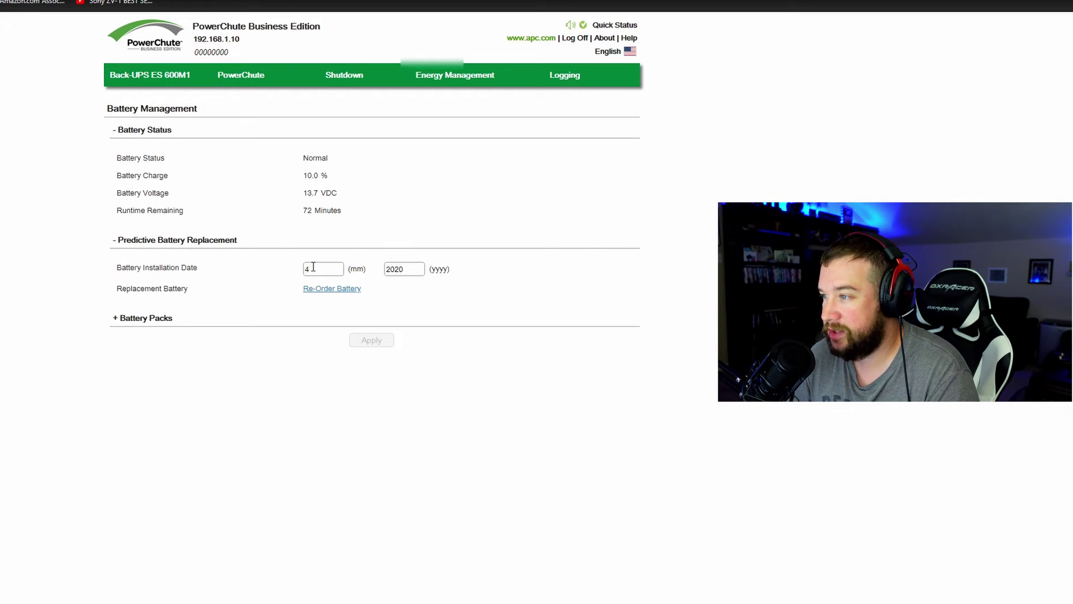
- Change the battery installation month to 07 and apply the date
{"action": "left_click_drag", "start_coordinate": [313, 267], "coordinate": [277, 271]}
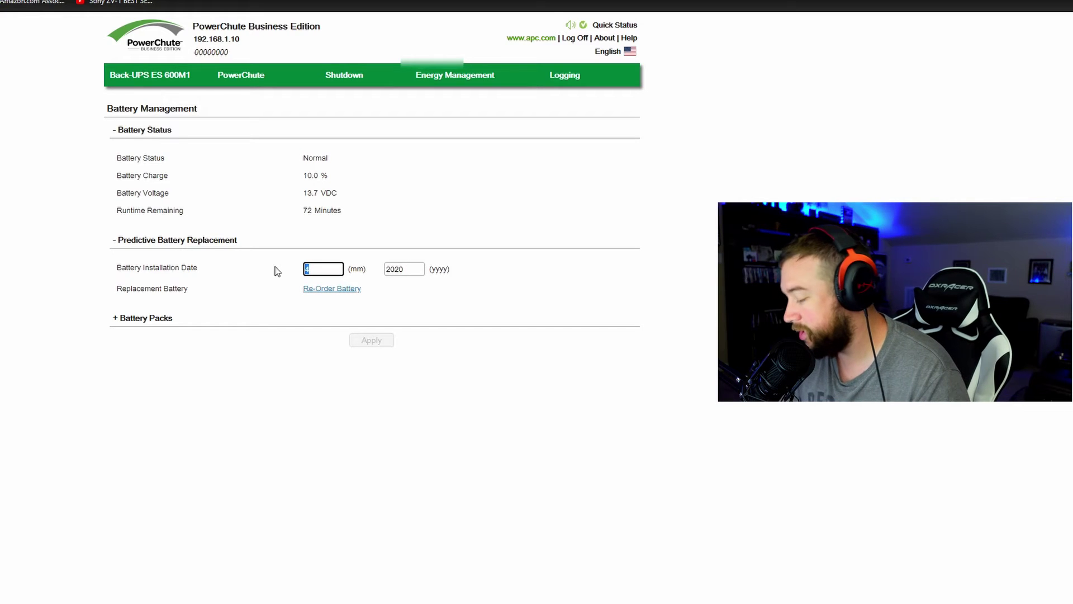
{"action": "type", "text": "07"}
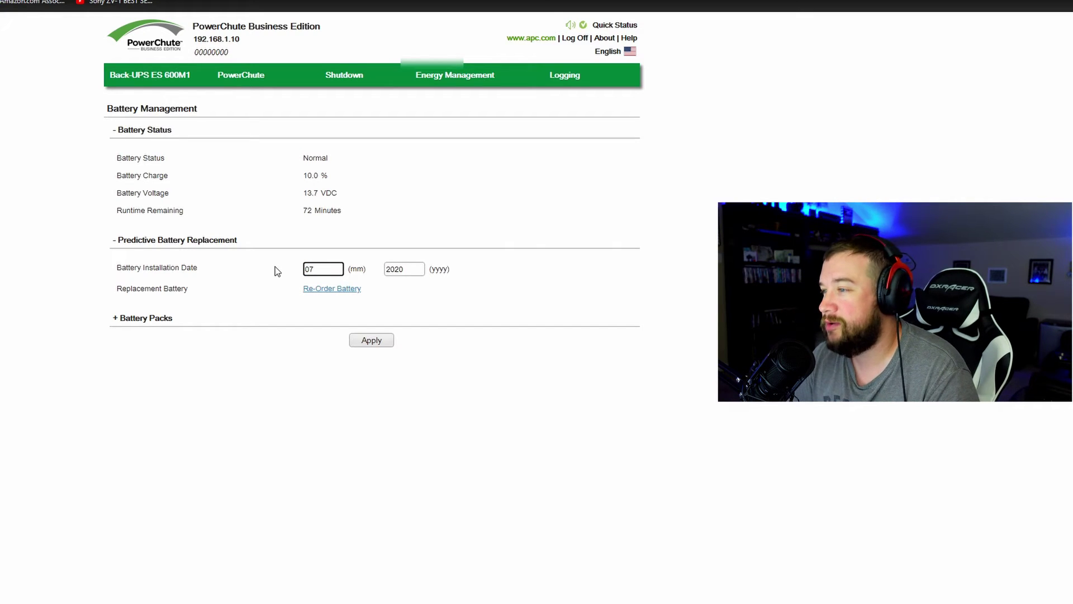
{"action": "left_click", "coordinate": [370, 338]}
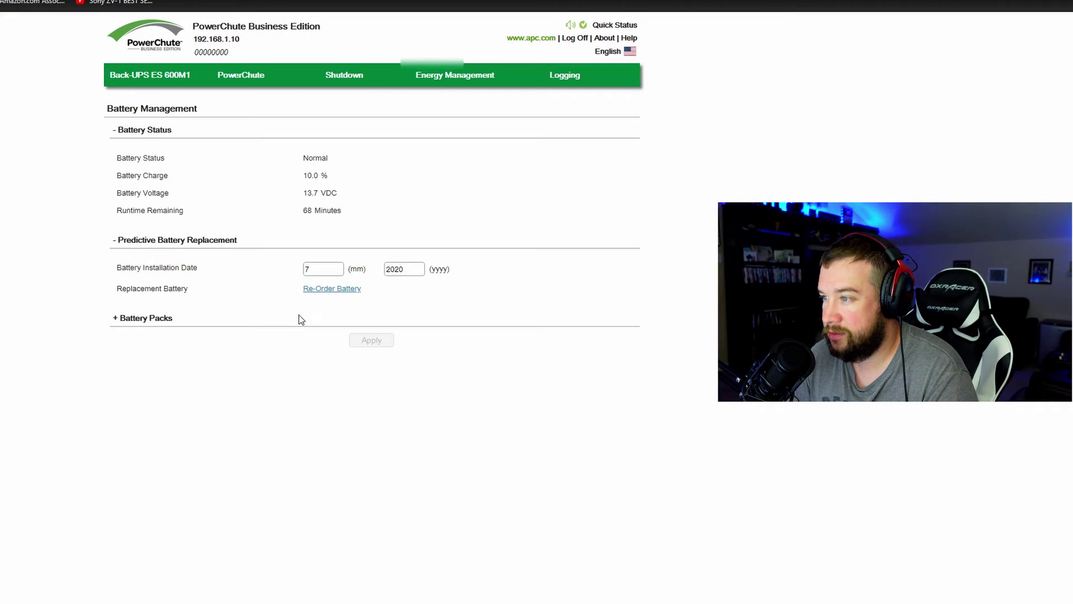
- Expand the Battery Packs section, then go to the Diagnostics page
{"action": "left_click", "coordinate": [144, 318]}
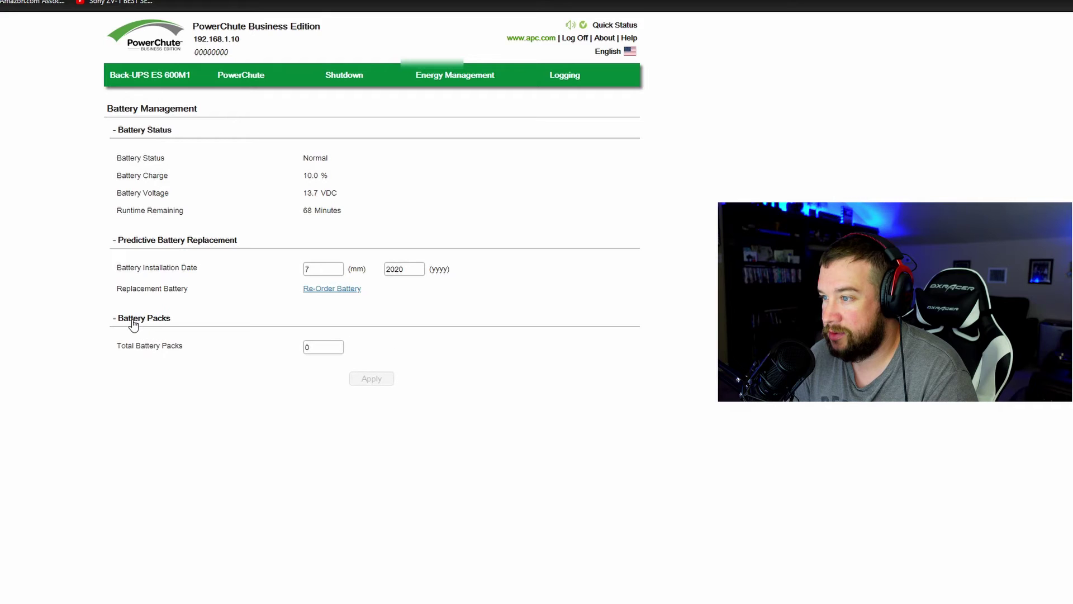
{"action": "mouse_move", "coordinate": [255, 81]}
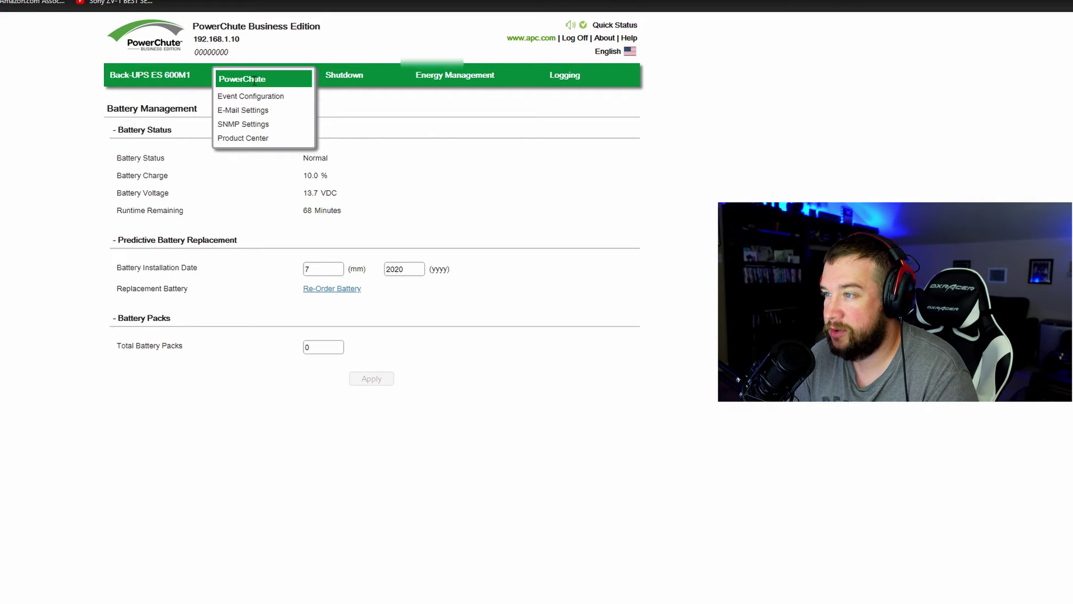
{"action": "mouse_move", "coordinate": [188, 77]}
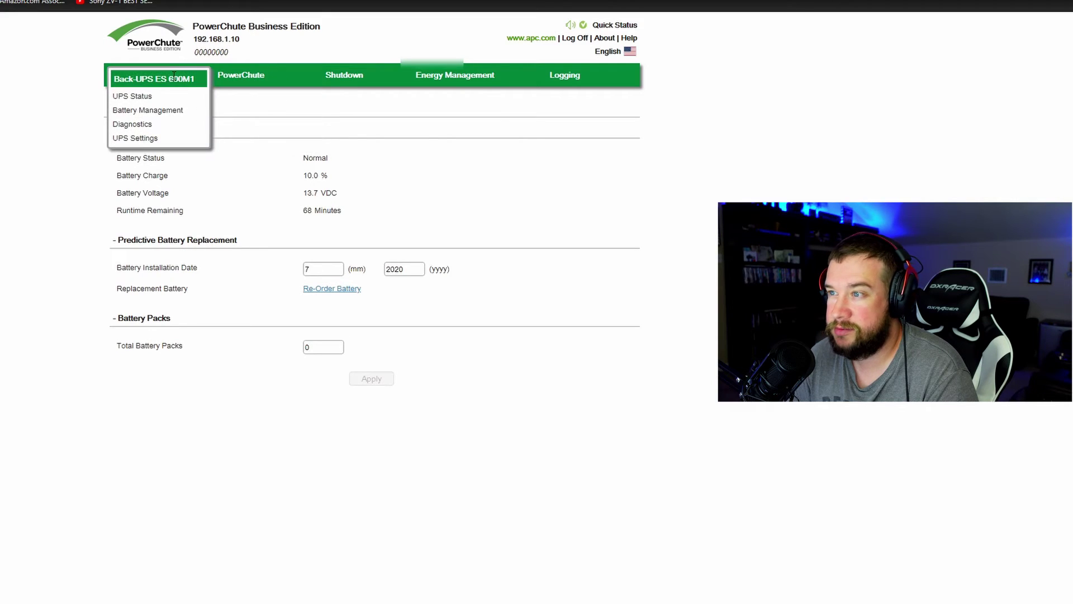
{"action": "left_click", "coordinate": [133, 124]}
- Choose Self Test as the diagnostic action, apply it, and check the last self-test status
{"action": "left_click", "coordinate": [371, 310]}
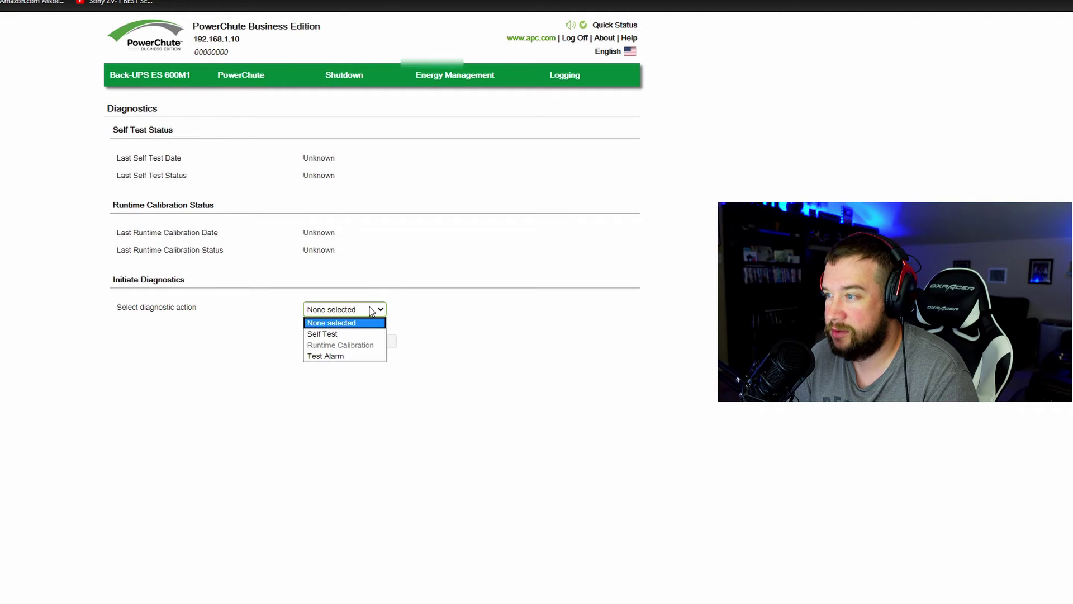
{"action": "left_click", "coordinate": [347, 333]}
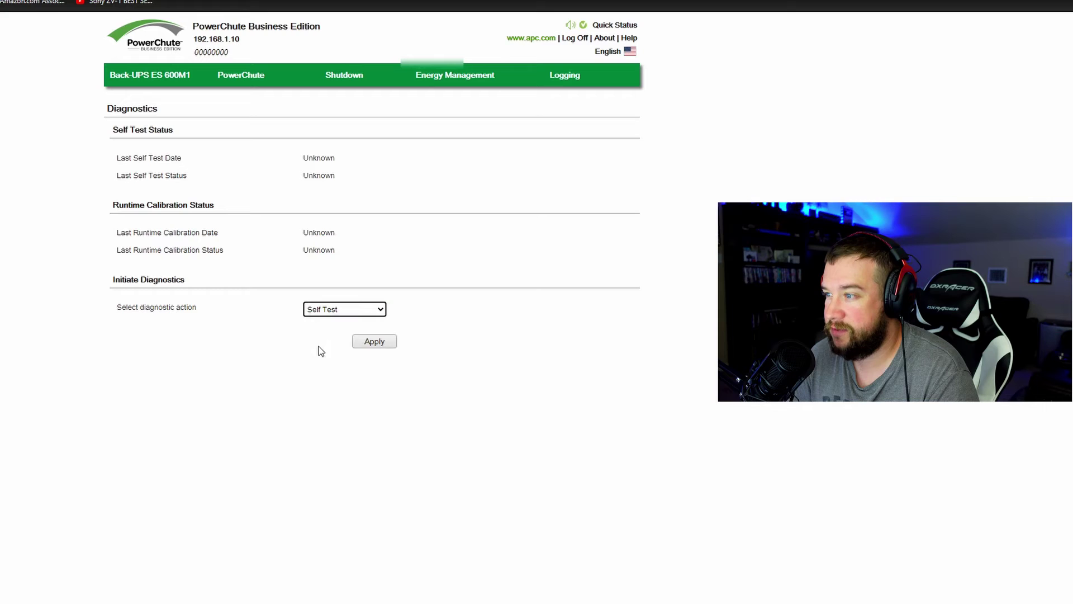
{"action": "left_click", "coordinate": [376, 342]}
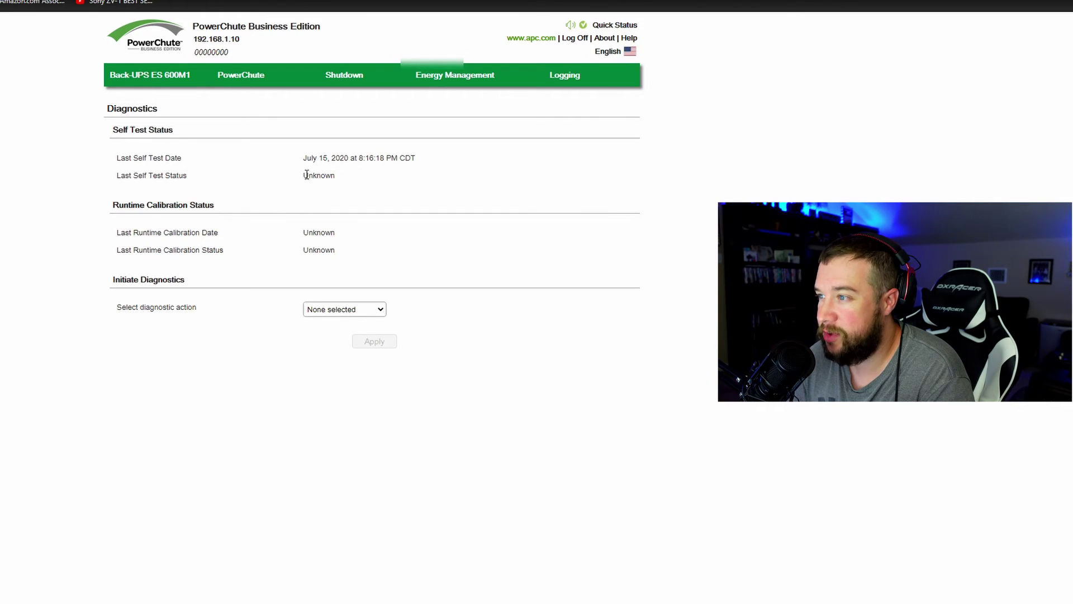
{"action": "triple_click", "coordinate": [305, 176]}
{"action": "left_click", "coordinate": [328, 174]}
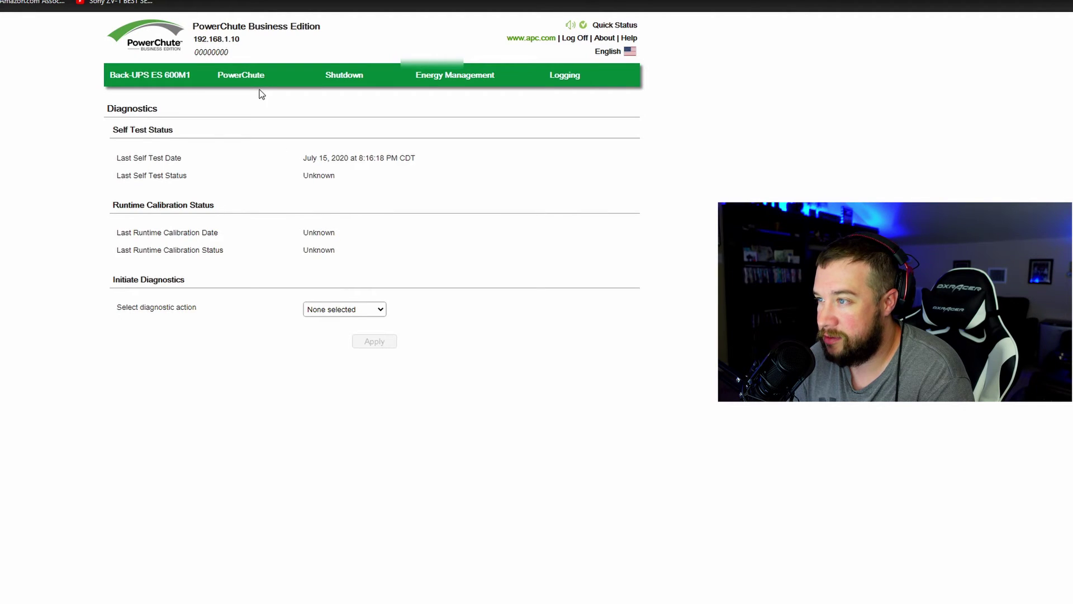
- Reload Diagnostics via UPS Status to see the July 15, 2020 date, leaving the action list unchanged
{"action": "mouse_move", "coordinate": [175, 73]}
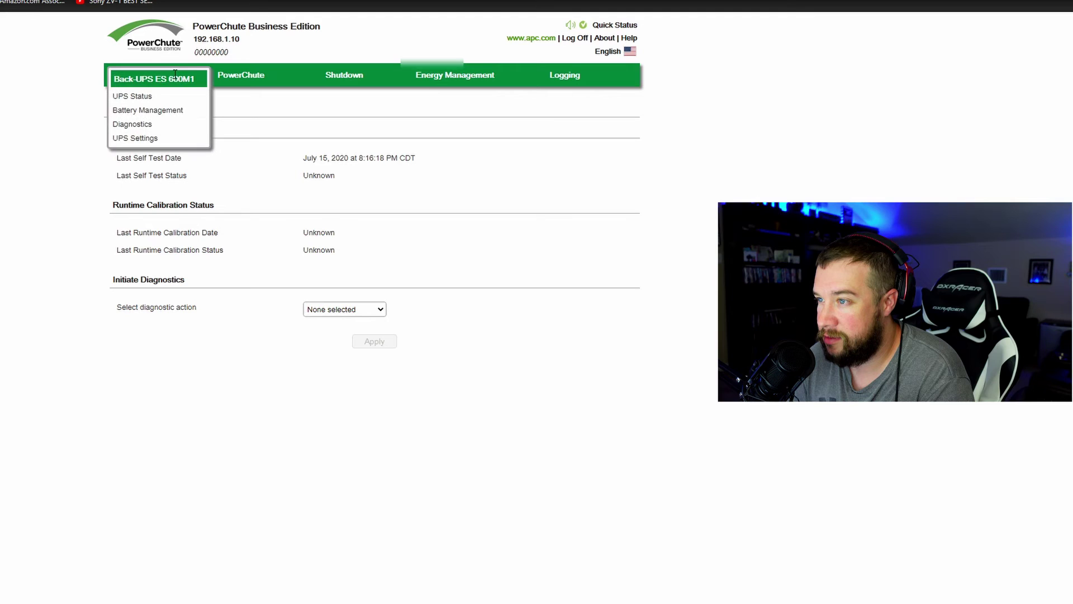
{"action": "left_click", "coordinate": [140, 124]}
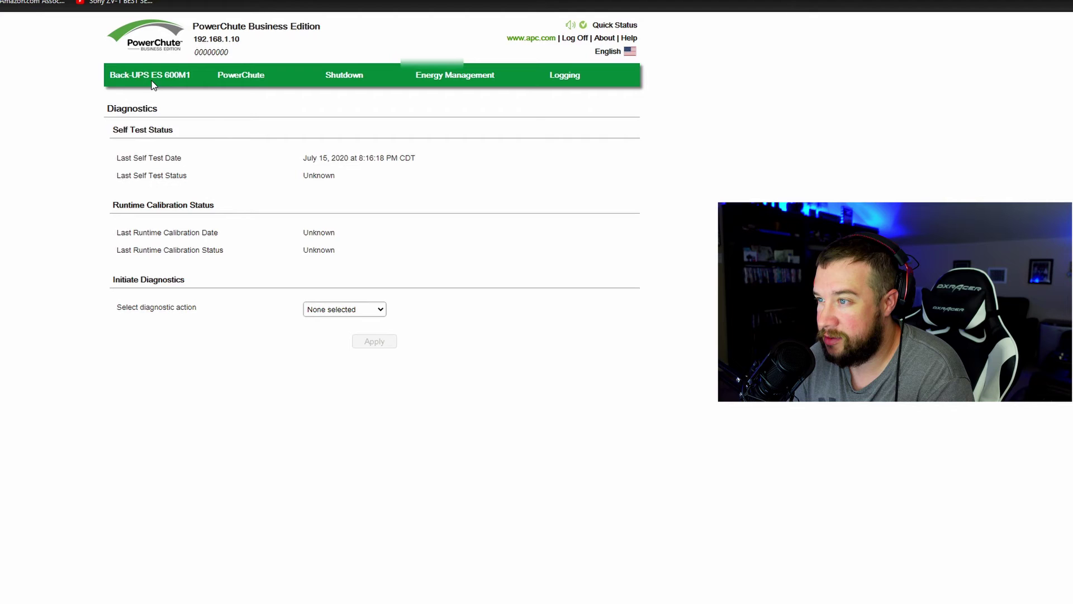
{"action": "left_click", "coordinate": [146, 94]}
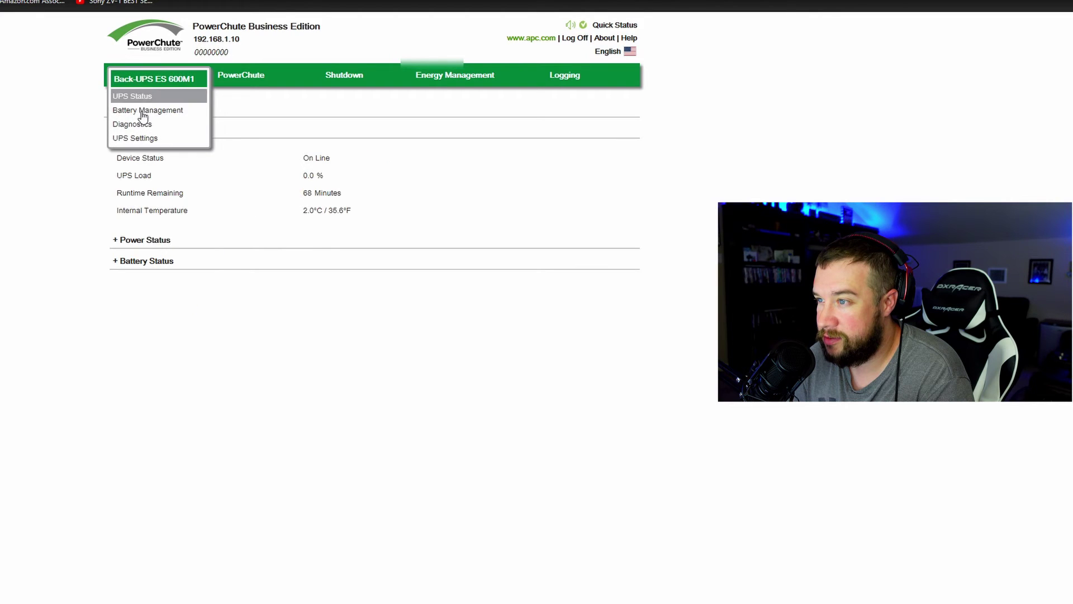
{"action": "left_click", "coordinate": [141, 124]}
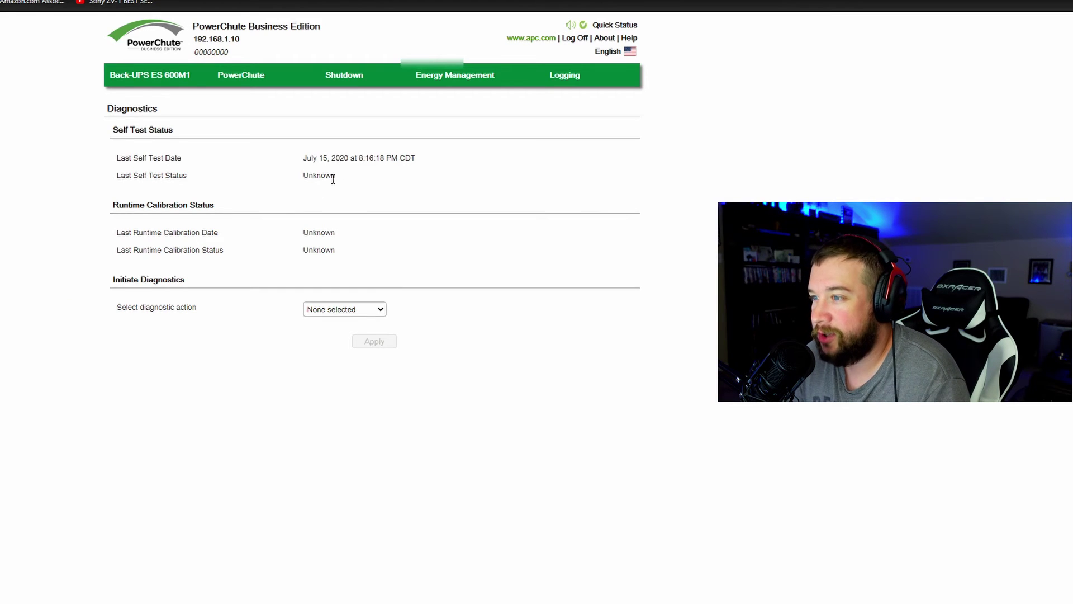
{"action": "left_click", "coordinate": [376, 309]}
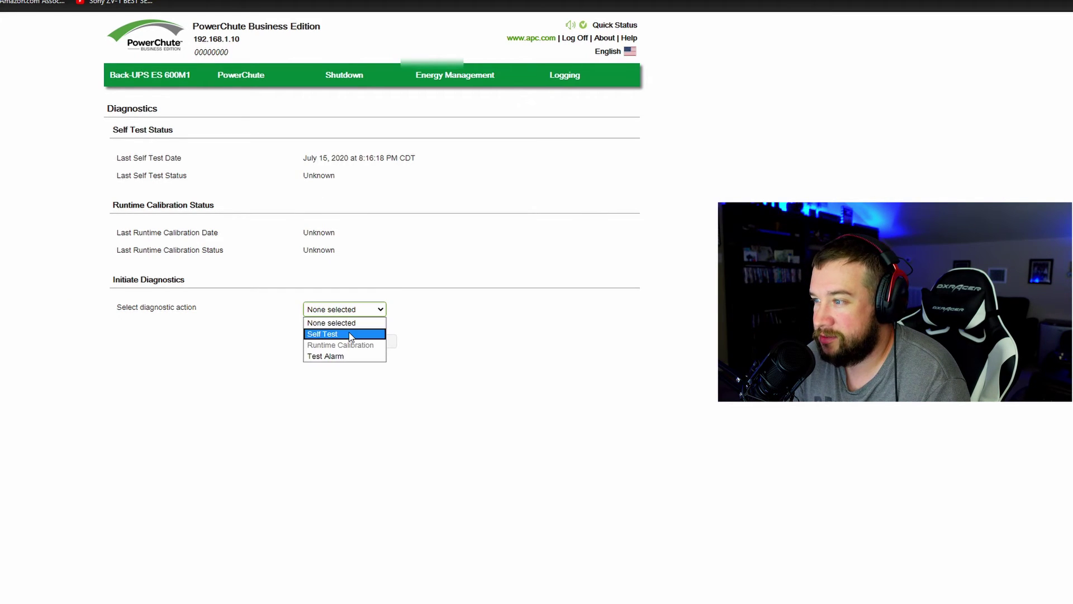
{"action": "left_click", "coordinate": [446, 211]}
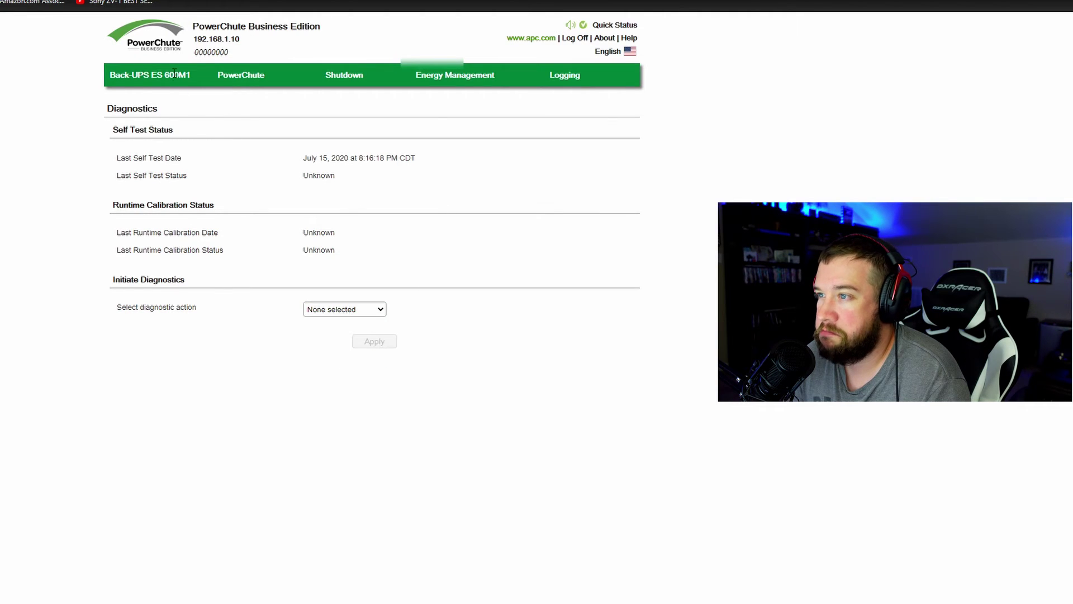
- Open Event Configuration and expand Informational events, including No Longer On Battery with logging enabled
{"action": "mouse_move", "coordinate": [254, 74]}
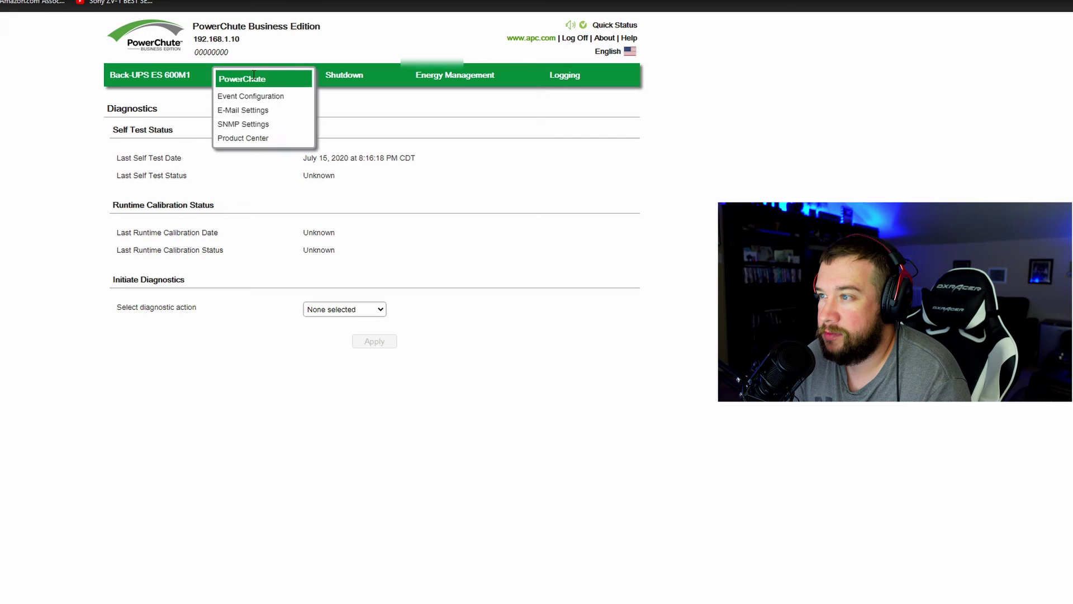
{"action": "left_click", "coordinate": [254, 98]}
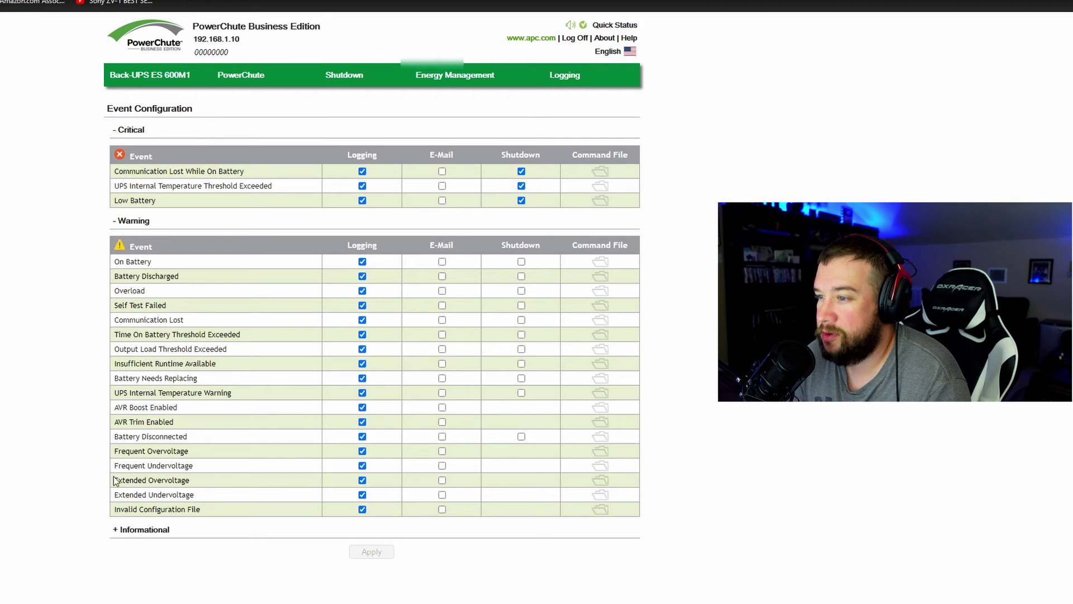
{"action": "left_click", "coordinate": [115, 529]}
{"action": "scroll", "coordinate": [7, 447], "scroll_direction": "down", "scroll_amount": 3}
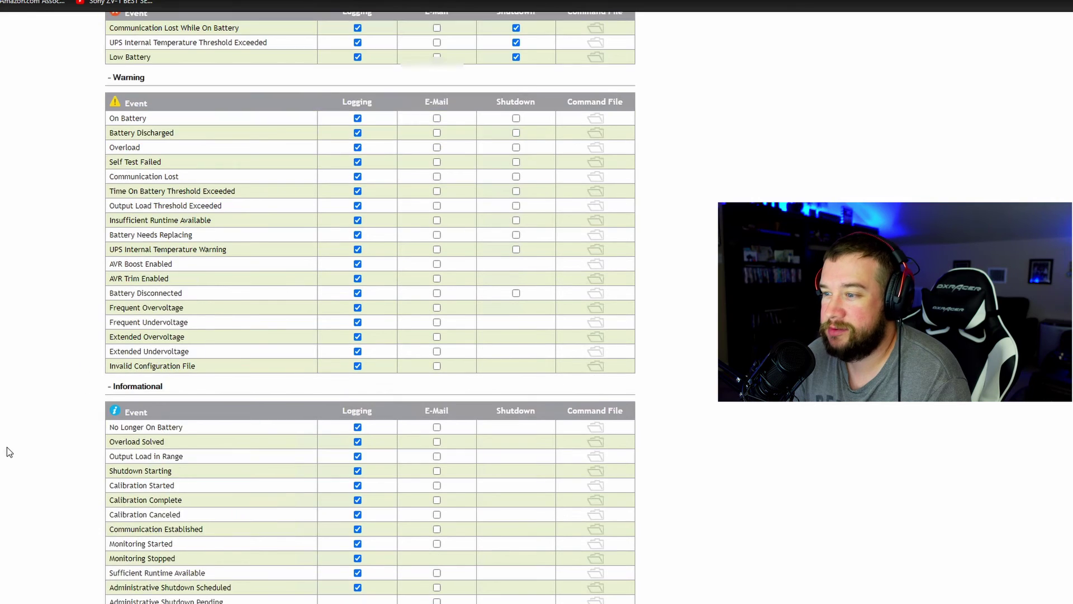
{"action": "scroll", "coordinate": [7, 447], "scroll_direction": "up", "scroll_amount": 3}
{"action": "mouse_move", "coordinate": [253, 86]}
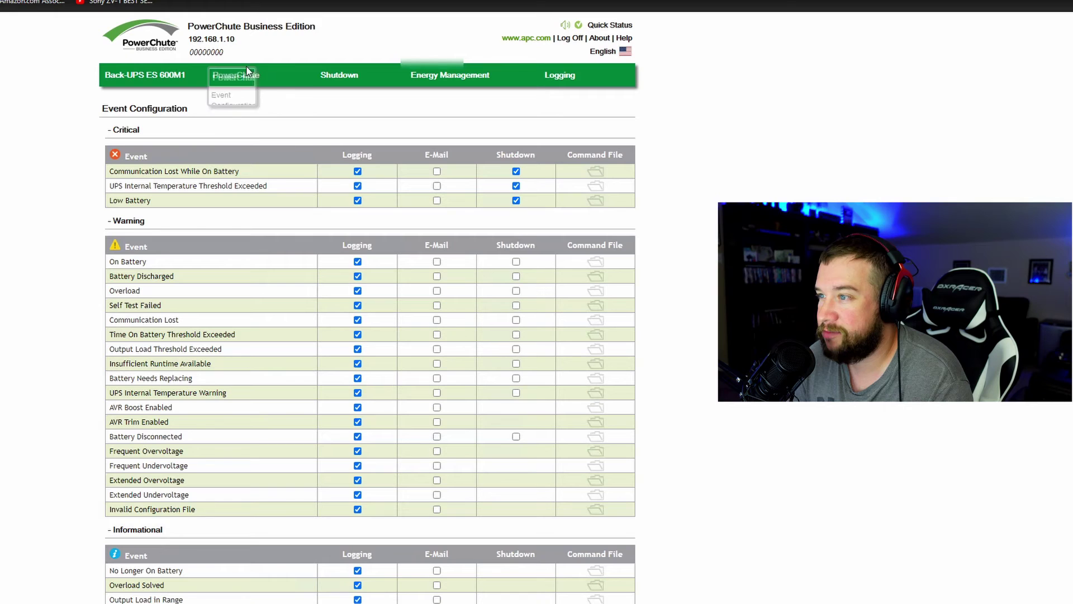
{"action": "mouse_move", "coordinate": [347, 75]}
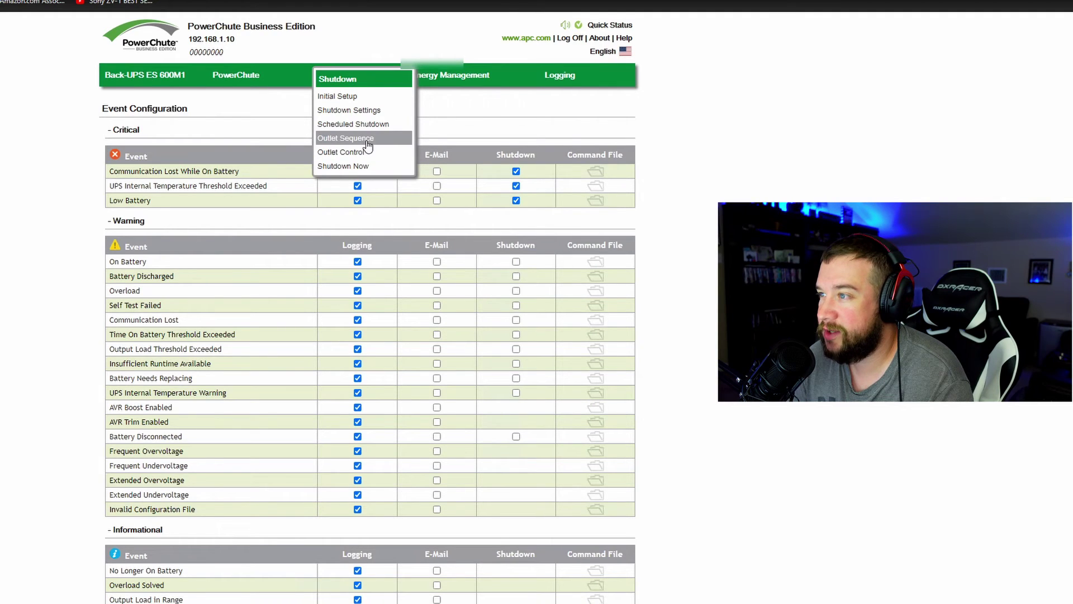
- Review the command-file and OS shutdown-time choices under the 700-second runtime limit in Shutdown Settings
{"action": "left_click", "coordinate": [354, 110]}
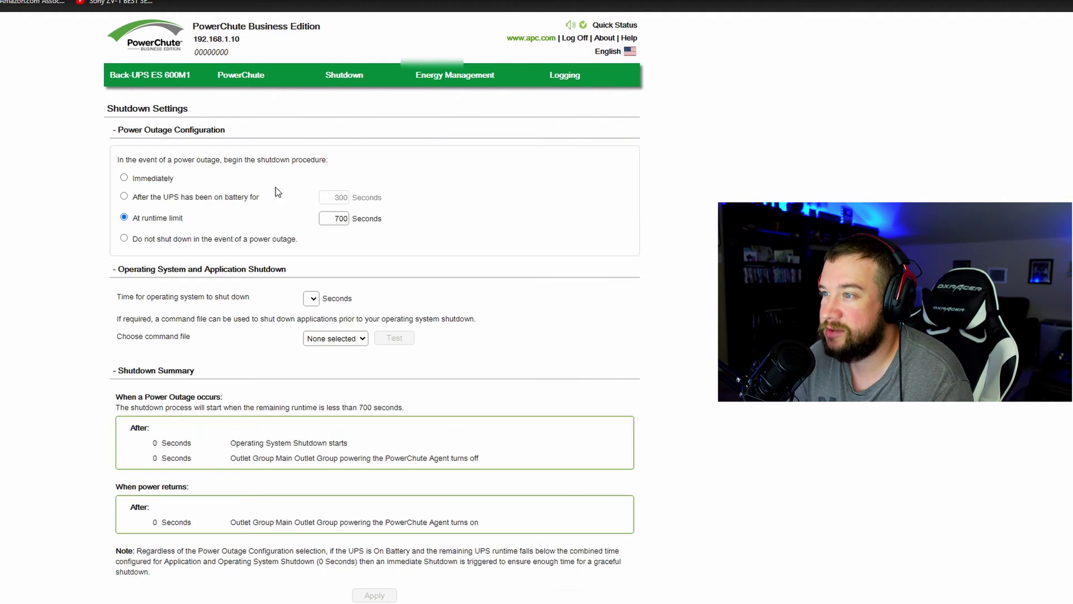
{"action": "left_click", "coordinate": [339, 339]}
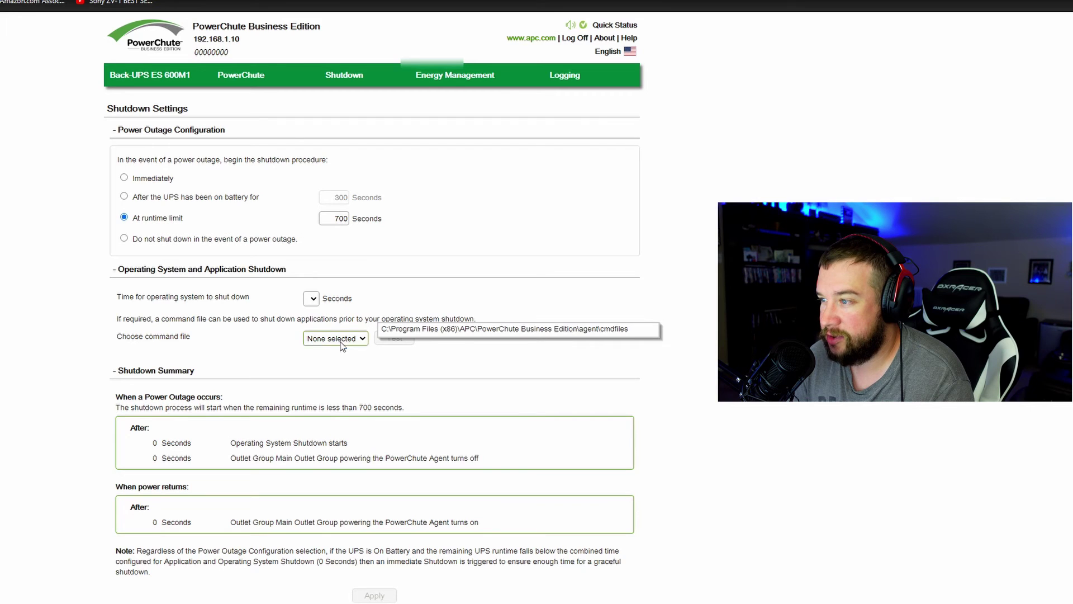
{"action": "left_click", "coordinate": [308, 295]}
{"action": "left_click", "coordinate": [313, 301]}
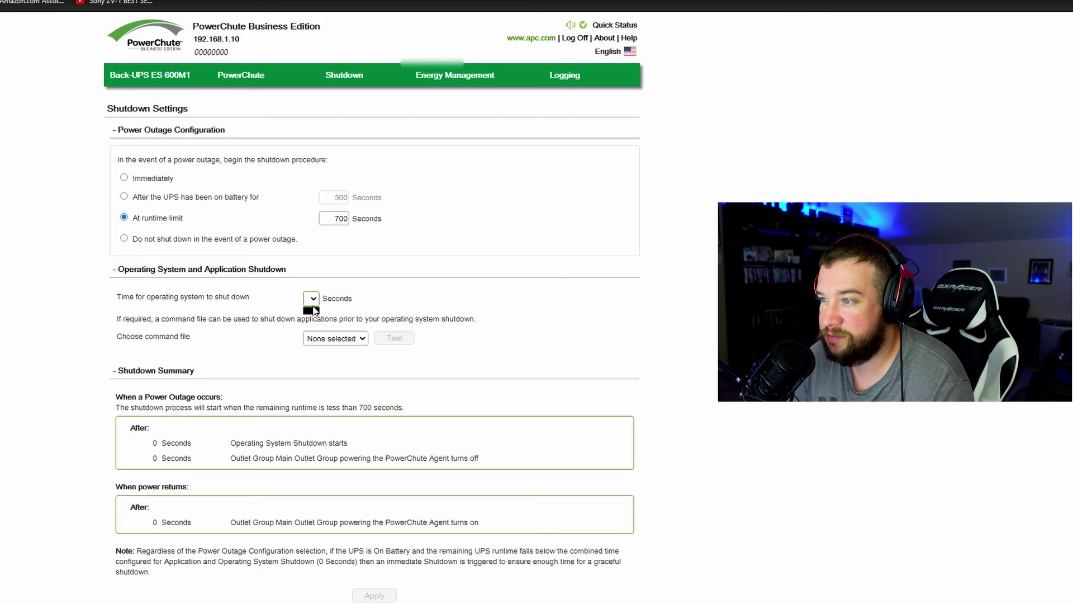
{"action": "left_click", "coordinate": [188, 297]}
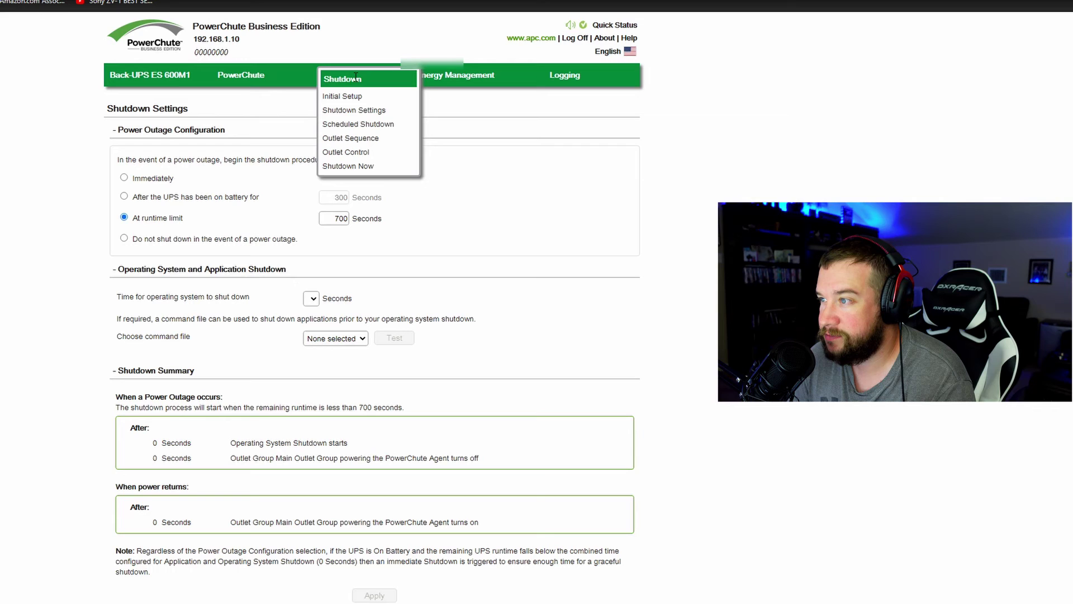
{"action": "left_click", "coordinate": [353, 136]}
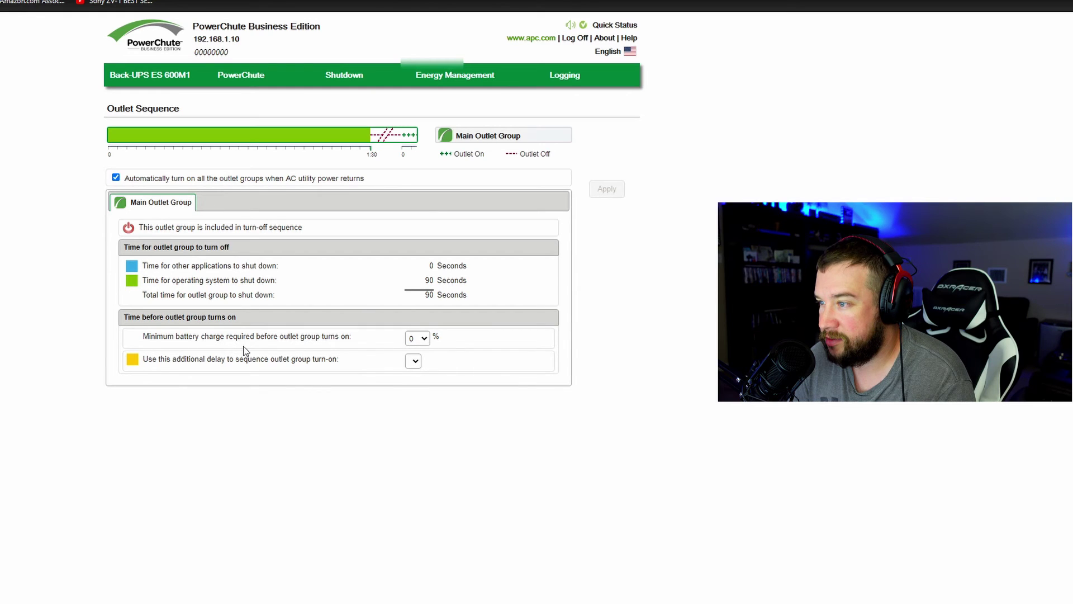
- Keep the Main Outlet Group's minimum battery charge before turn-on at 0%
{"action": "left_click", "coordinate": [423, 338]}
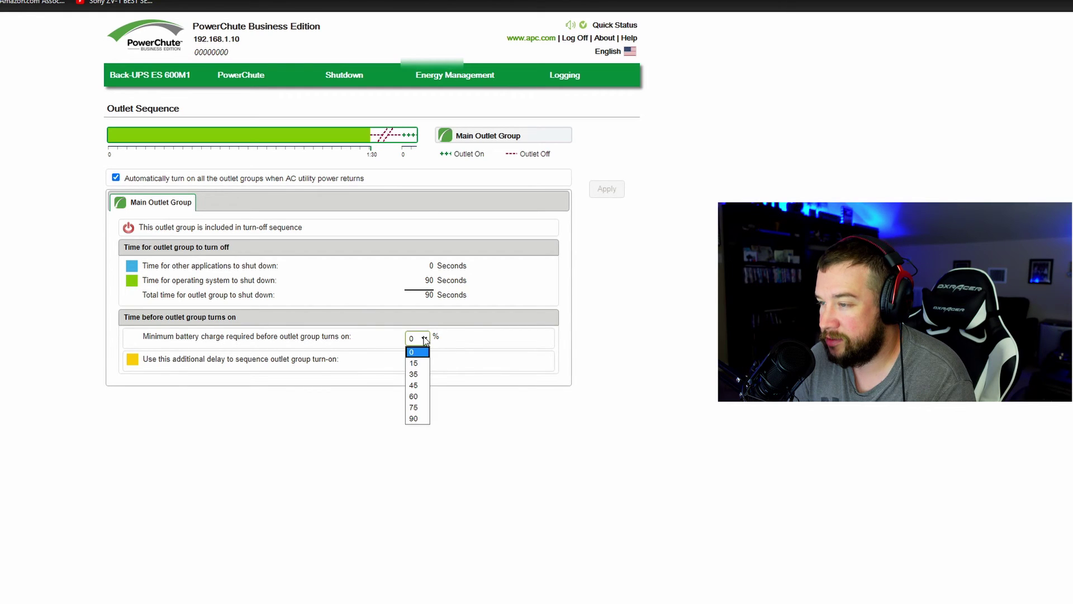
{"action": "left_click", "coordinate": [425, 340]}
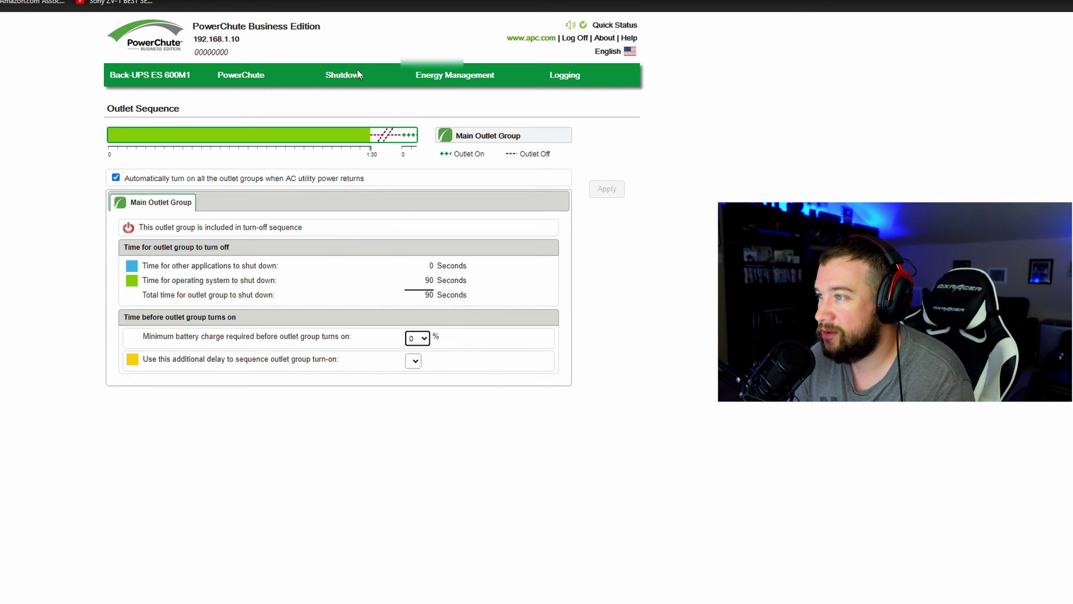
{"action": "mouse_move", "coordinate": [357, 72]}
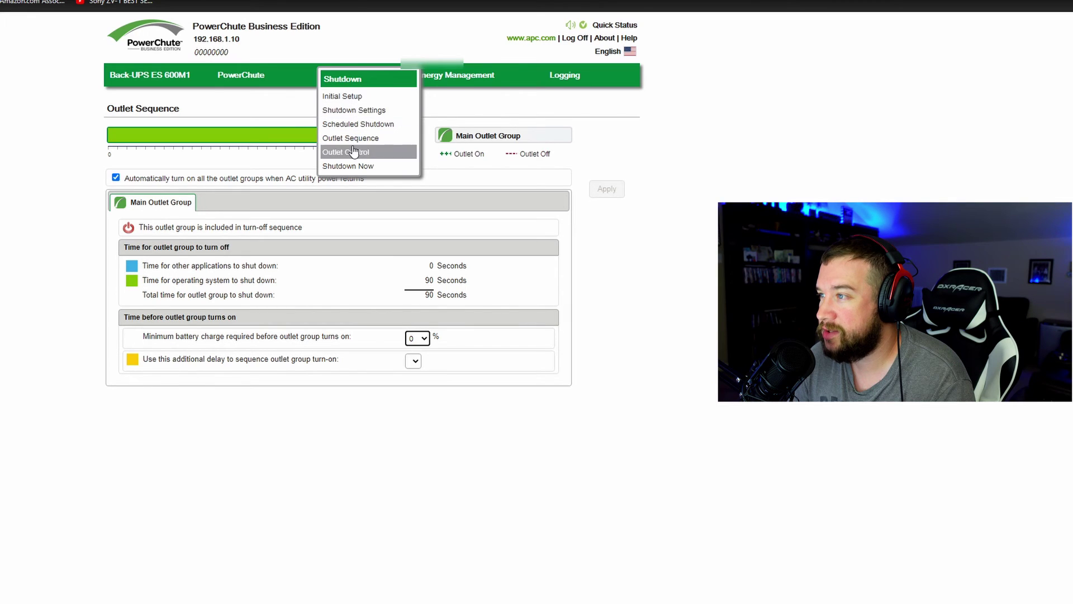
{"action": "mouse_move", "coordinate": [454, 96]}
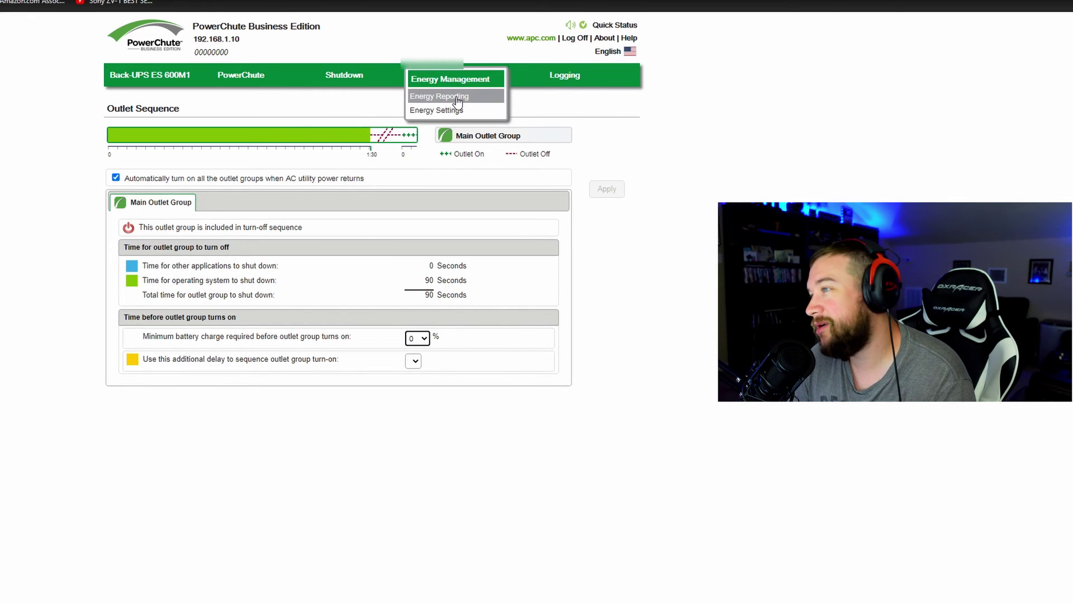
- Open Energy Reporting showing 0.00 kWh, $0.00 cost and 0.00 lb CO2 for 07/15/2020
{"action": "left_click", "coordinate": [456, 97]}
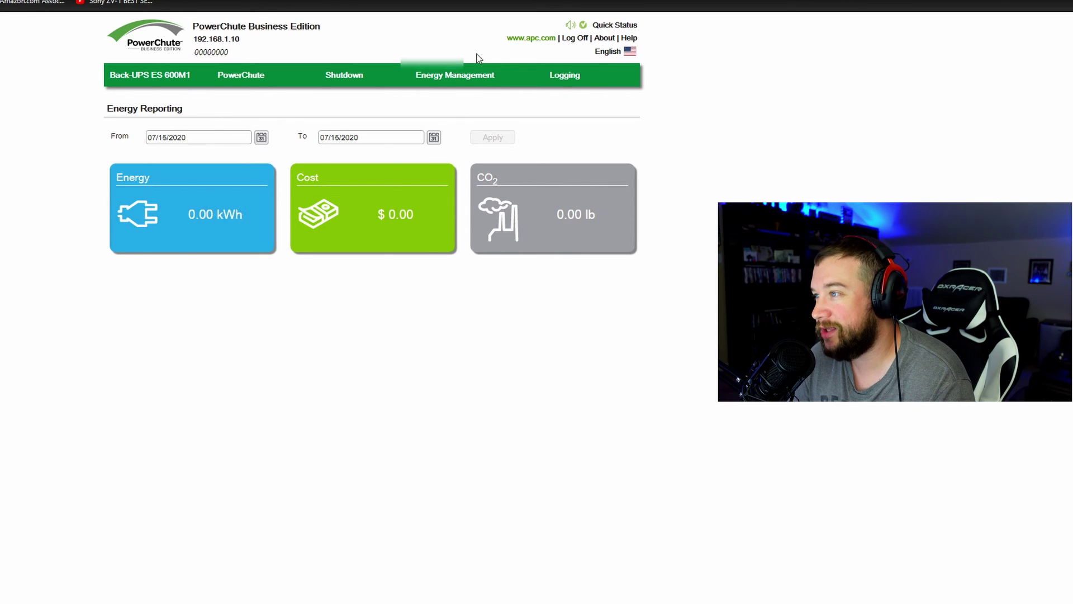
{"action": "mouse_move", "coordinate": [469, 72]}
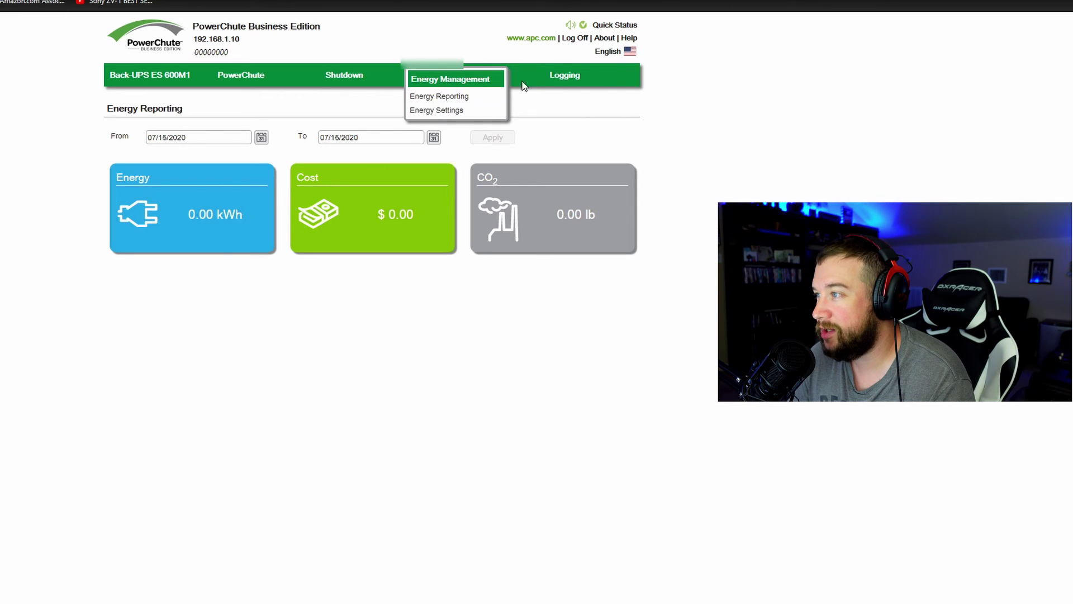
{"action": "mouse_move", "coordinate": [150, 75]}
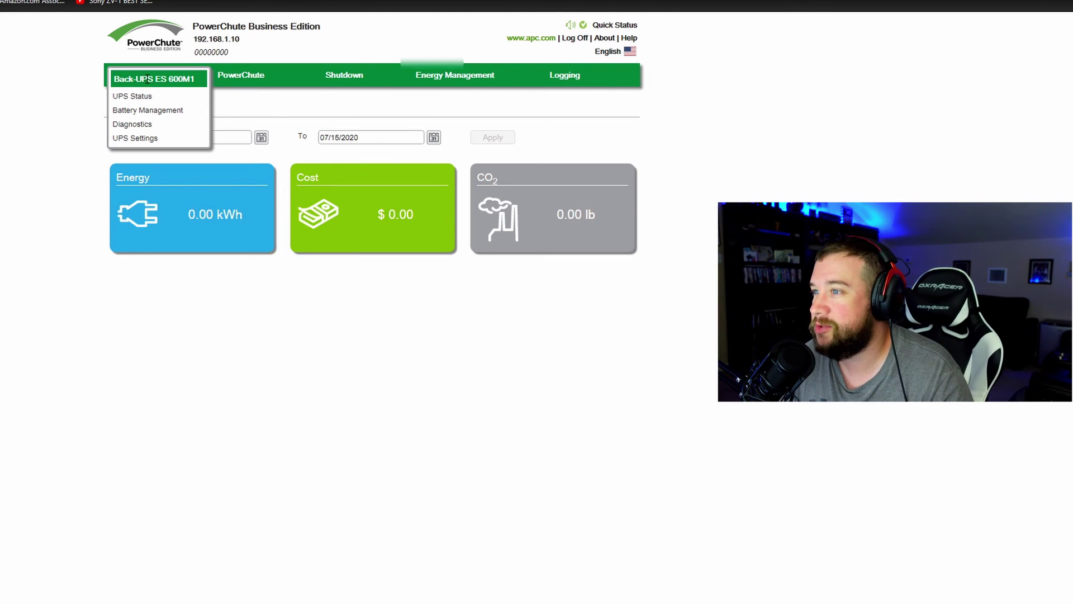
- Go through UPS Status to Diagnostics and check the July 15, 2020 8:16:18 PM self-test entry
{"action": "left_click", "coordinate": [139, 103]}
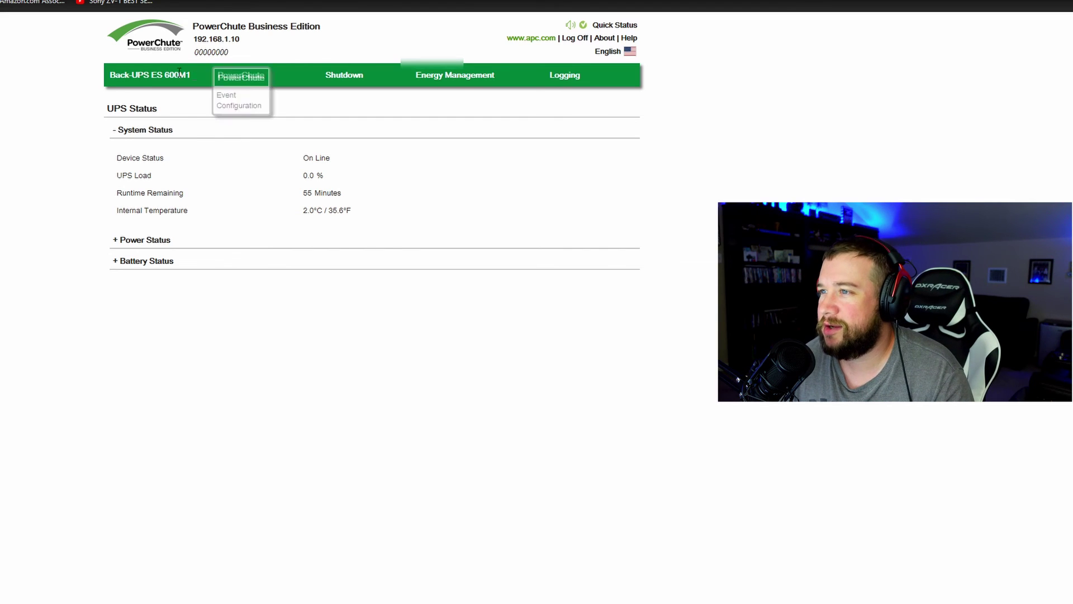
{"action": "mouse_move", "coordinate": [169, 94]}
{"action": "left_click", "coordinate": [136, 124]}
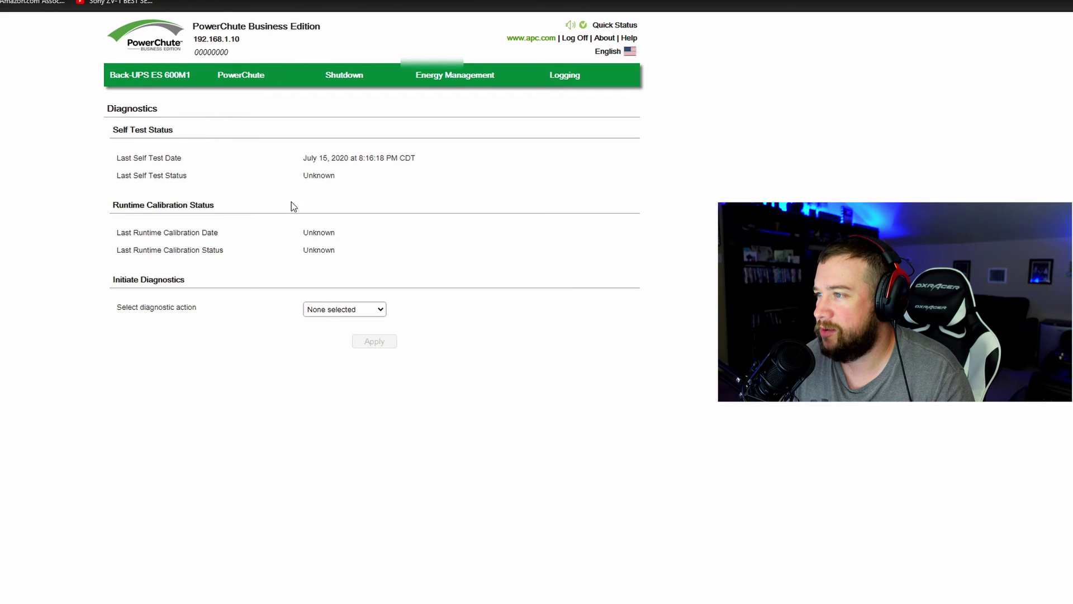
{"action": "left_click_drag", "start_coordinate": [305, 176], "coordinate": [343, 176]}
{"action": "left_click", "coordinate": [311, 175]}
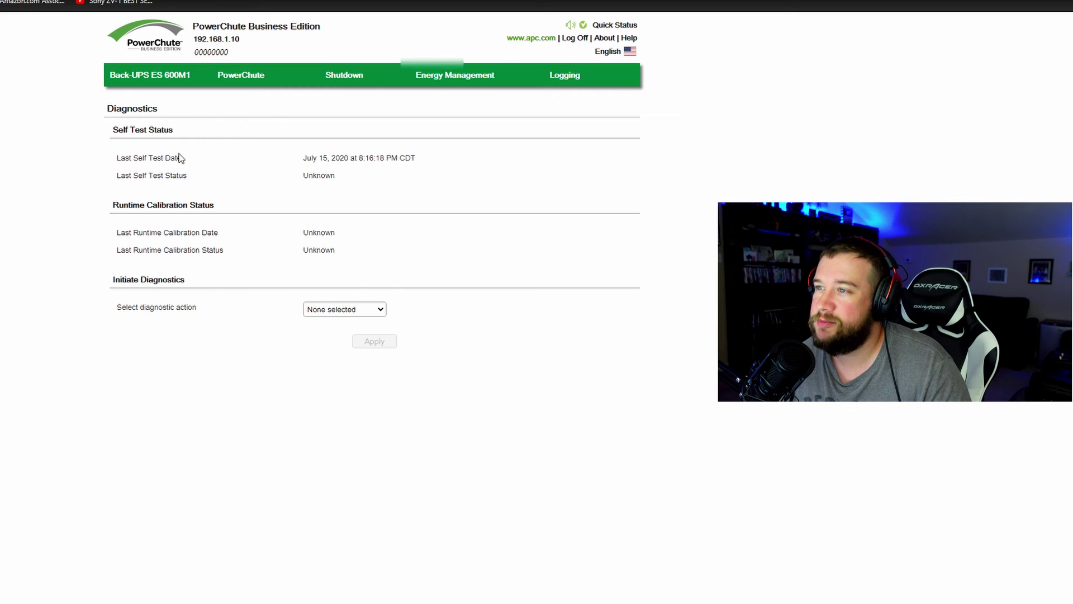
{"action": "left_click", "coordinate": [139, 76]}
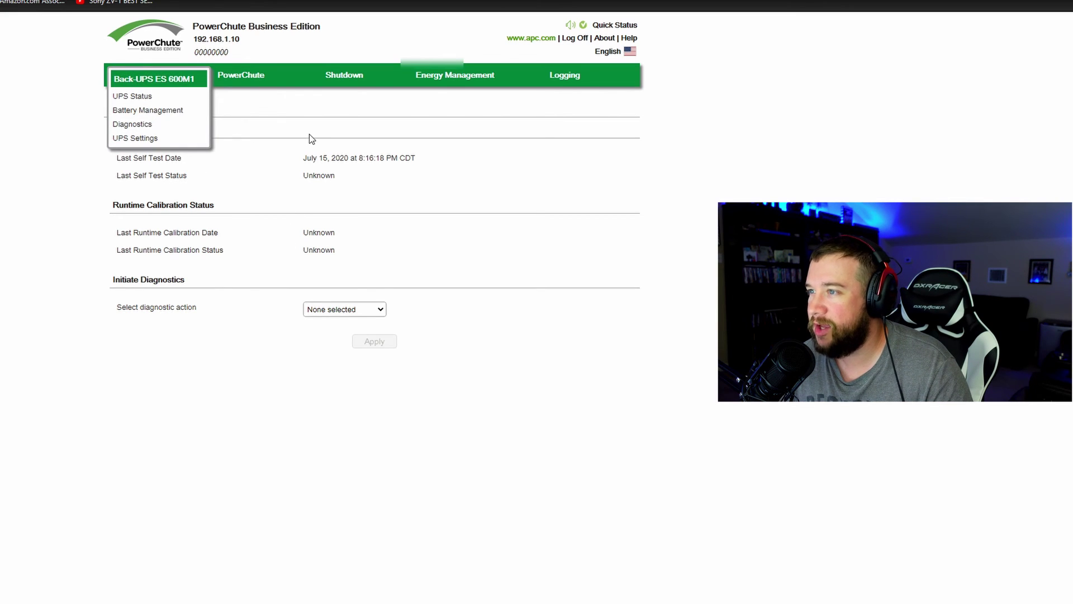
- Unplug the UPS from mains power and watch for the Quick Status warning
{"action": "mouse_move", "coordinate": [142, 78]}
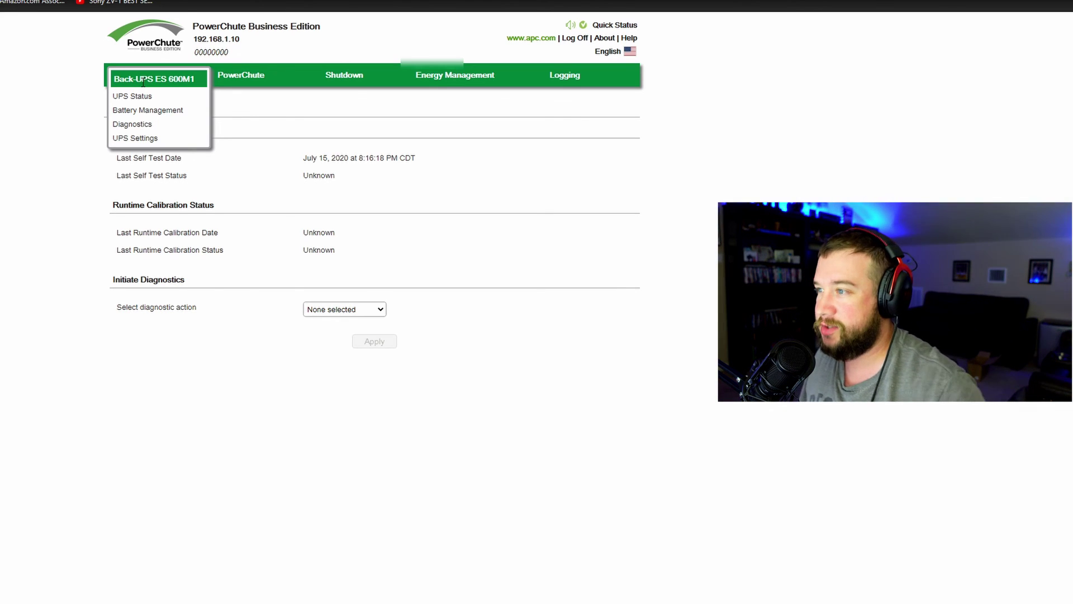
- Confirm UPS Status shows Device Status On Battery with 53 minutes runtime remaining
{"action": "left_click", "coordinate": [134, 124]}
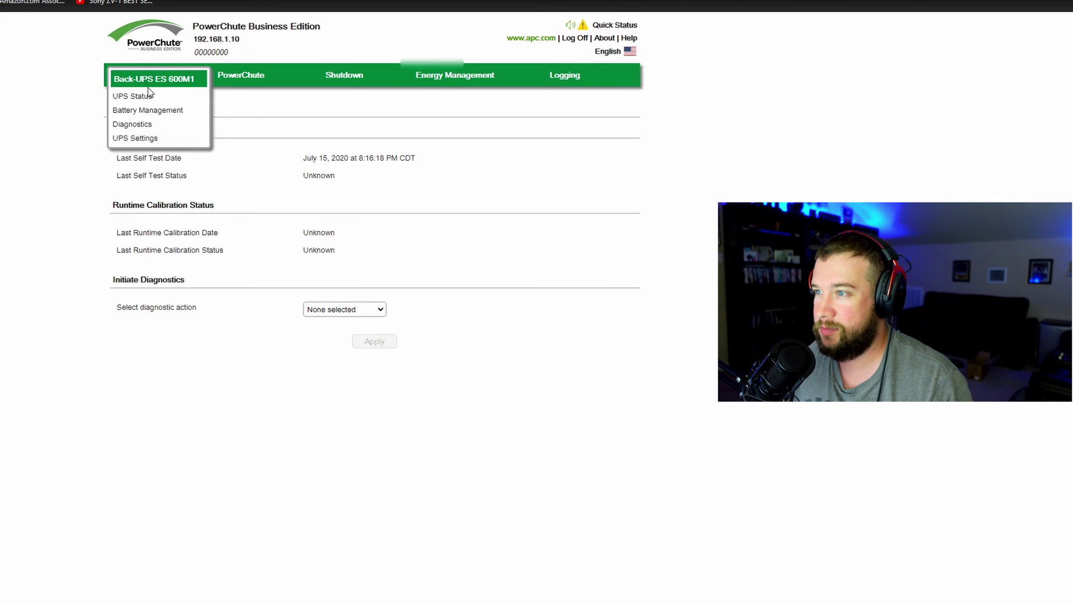
{"action": "left_click", "coordinate": [134, 95]}
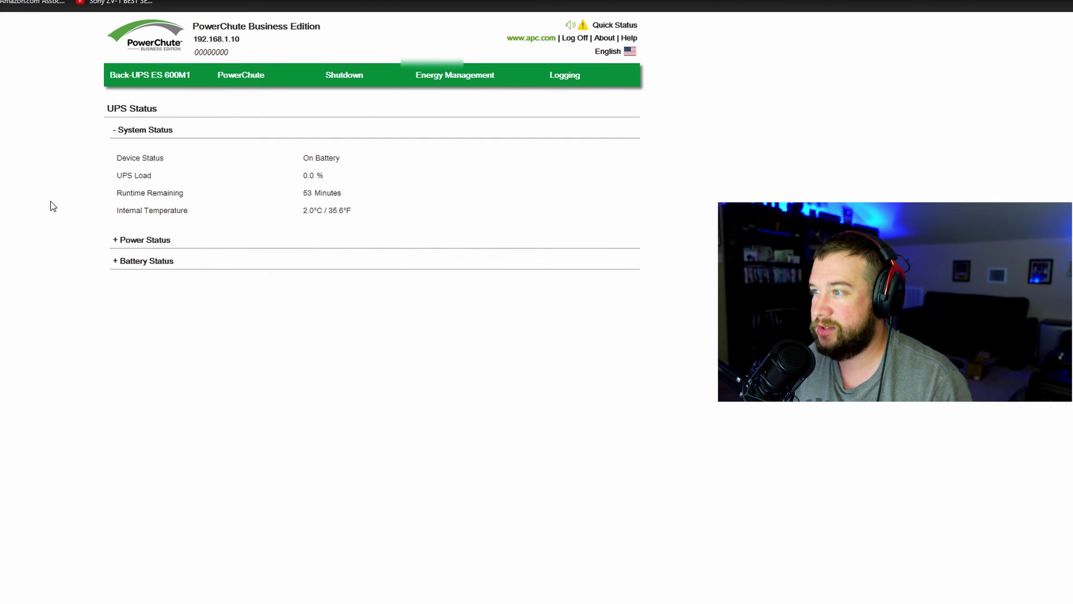
{"action": "left_click_drag", "start_coordinate": [119, 161], "coordinate": [342, 170]}
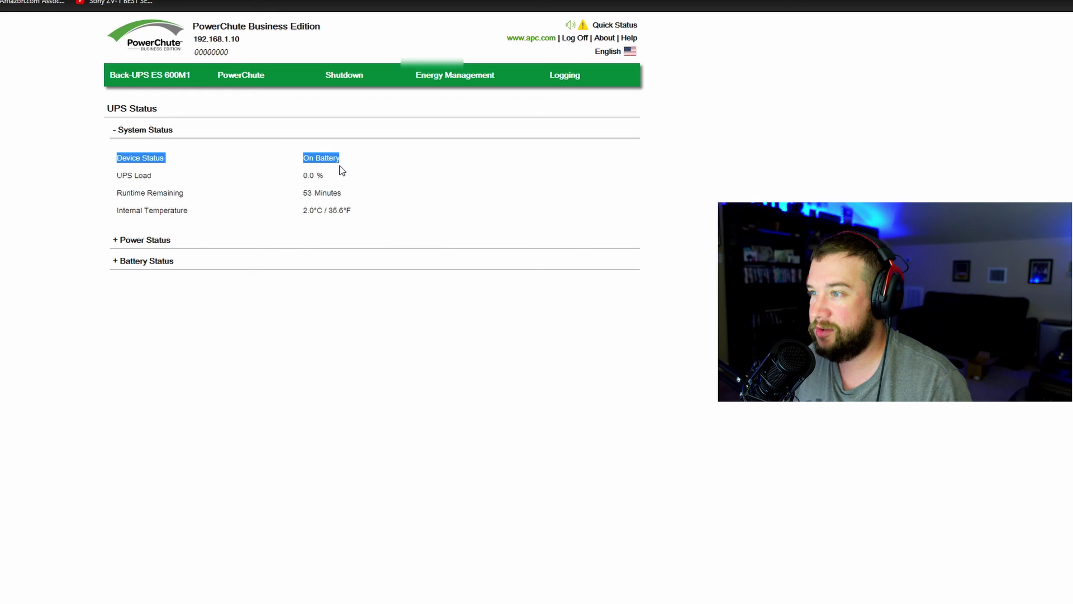
{"action": "left_click", "coordinate": [346, 166]}
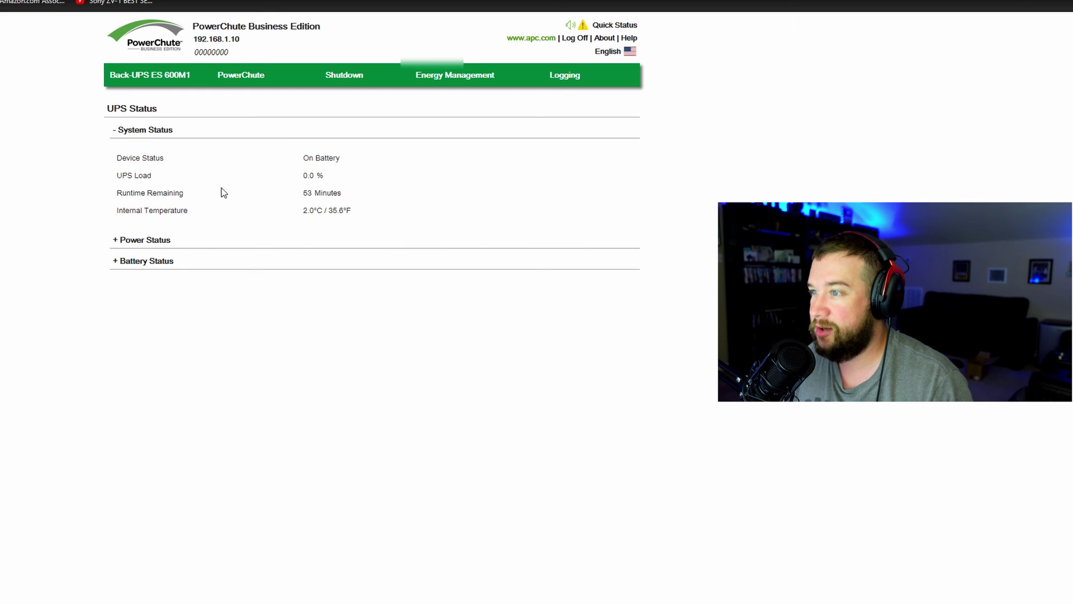
{"action": "triple_click", "coordinate": [300, 199]}
{"action": "left_click", "coordinate": [330, 197]}
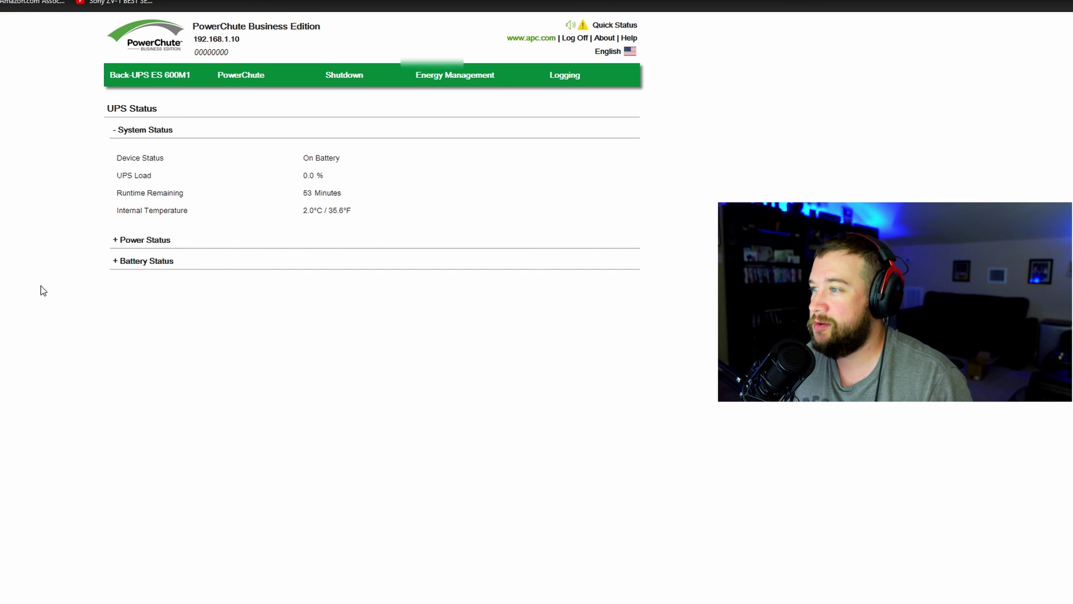
{"action": "left_click", "coordinate": [134, 75]}
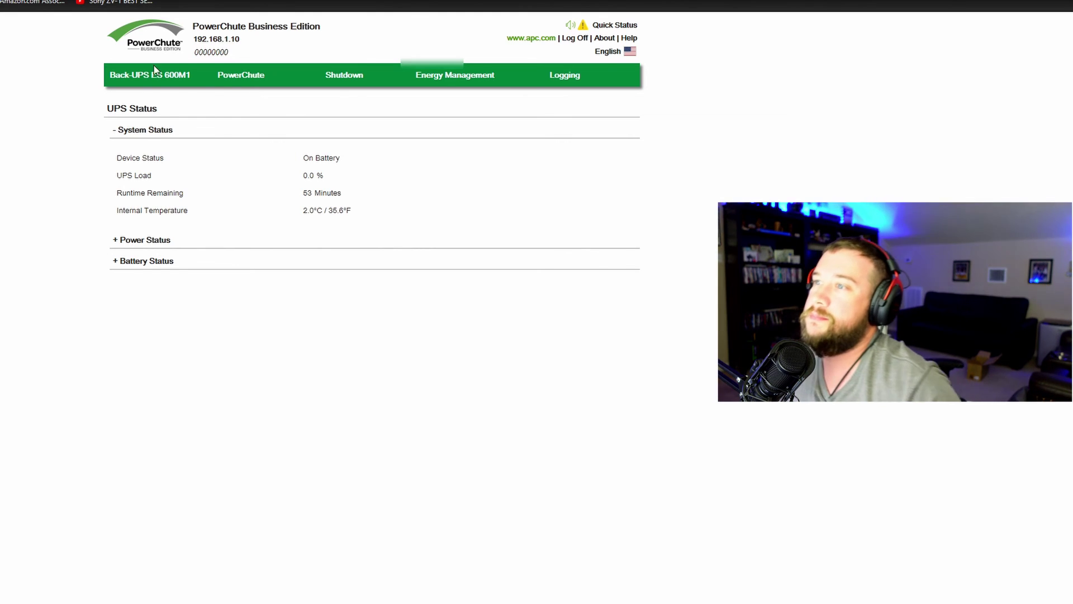
- Restore mains power and confirm the UPS reads On Line with 54 minutes remaining
{"action": "mouse_move", "coordinate": [242, 79]}
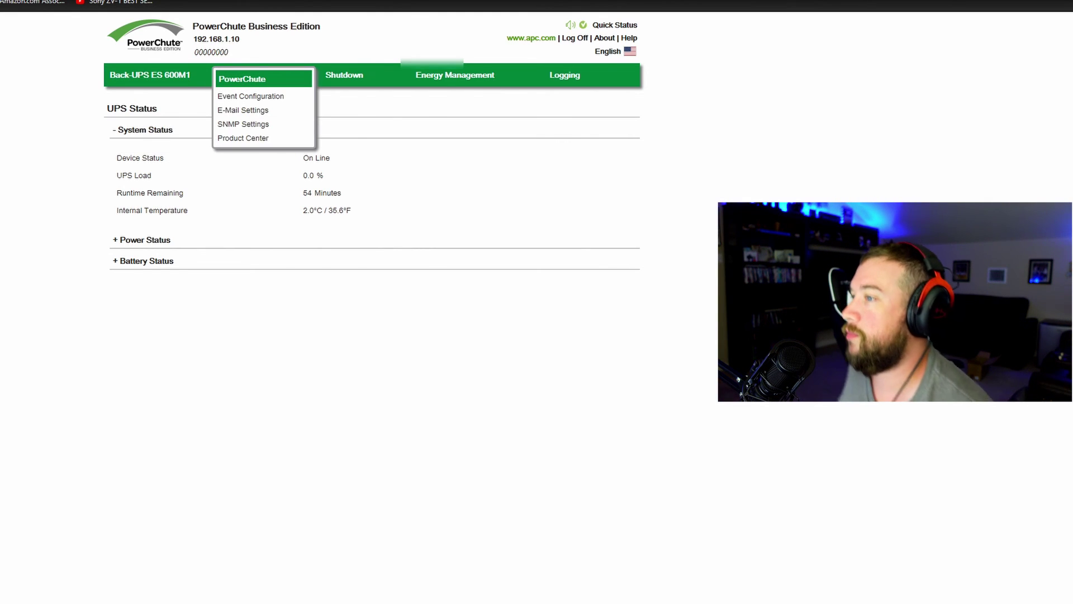